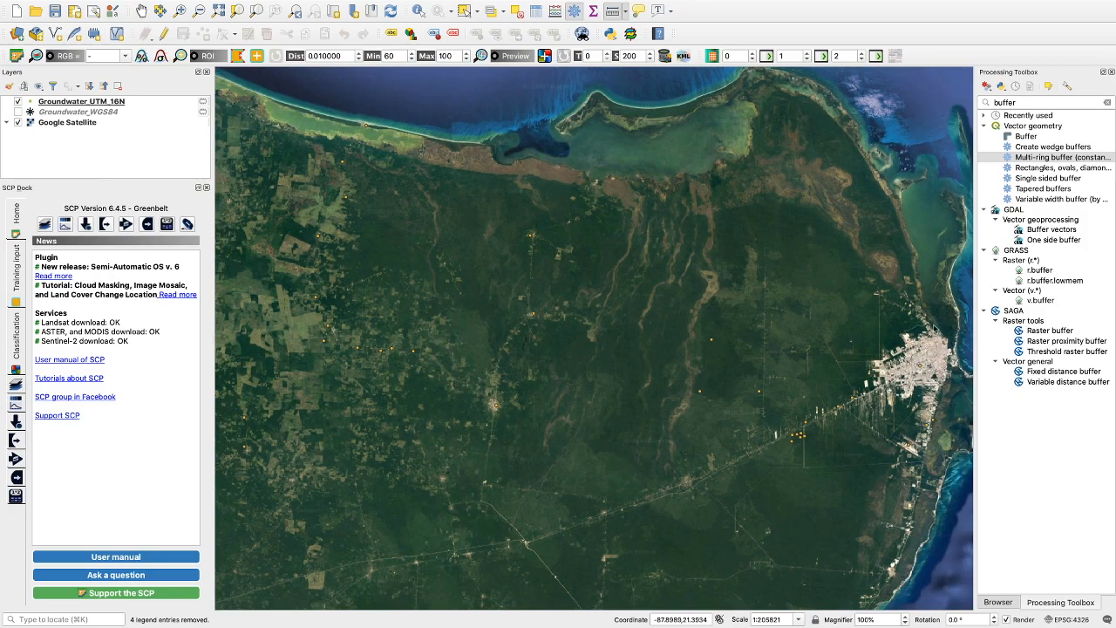
Make Groundwater_UTM_16N the active layer after checking the coordinate systems of both groundwater layers.
left_click(1029, 147)
left_click(1027, 138)
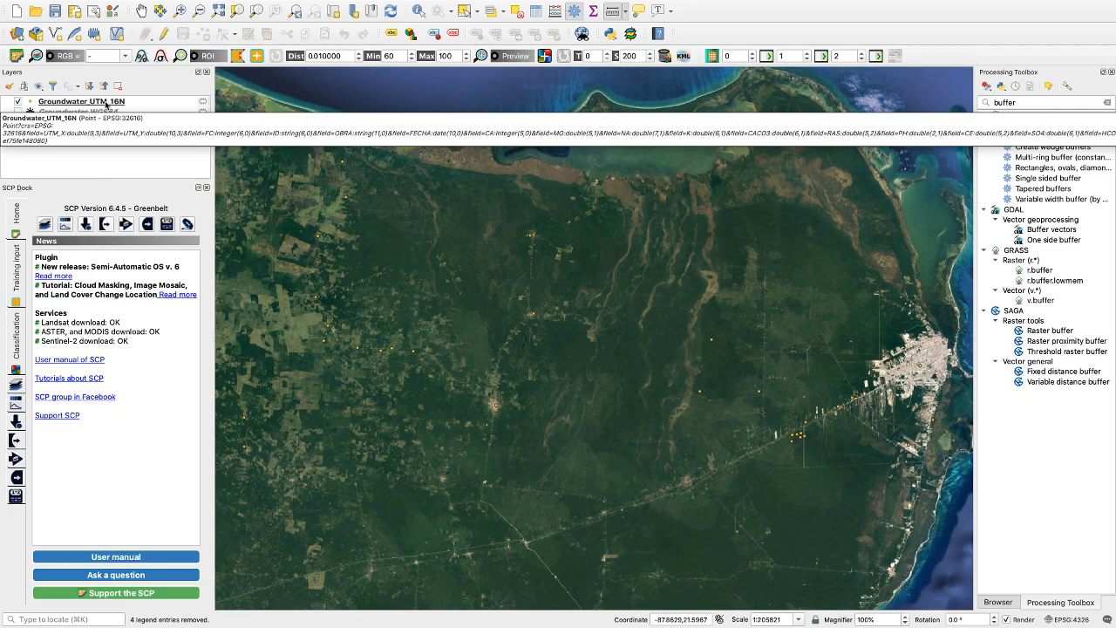
left_click(106, 103)
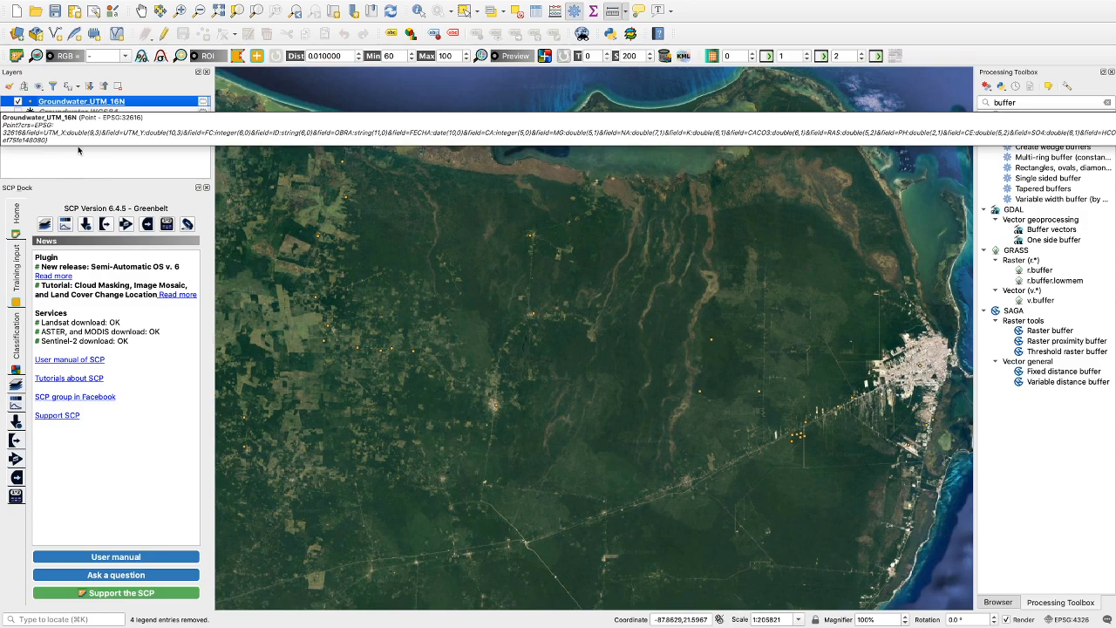
left_click(120, 112)
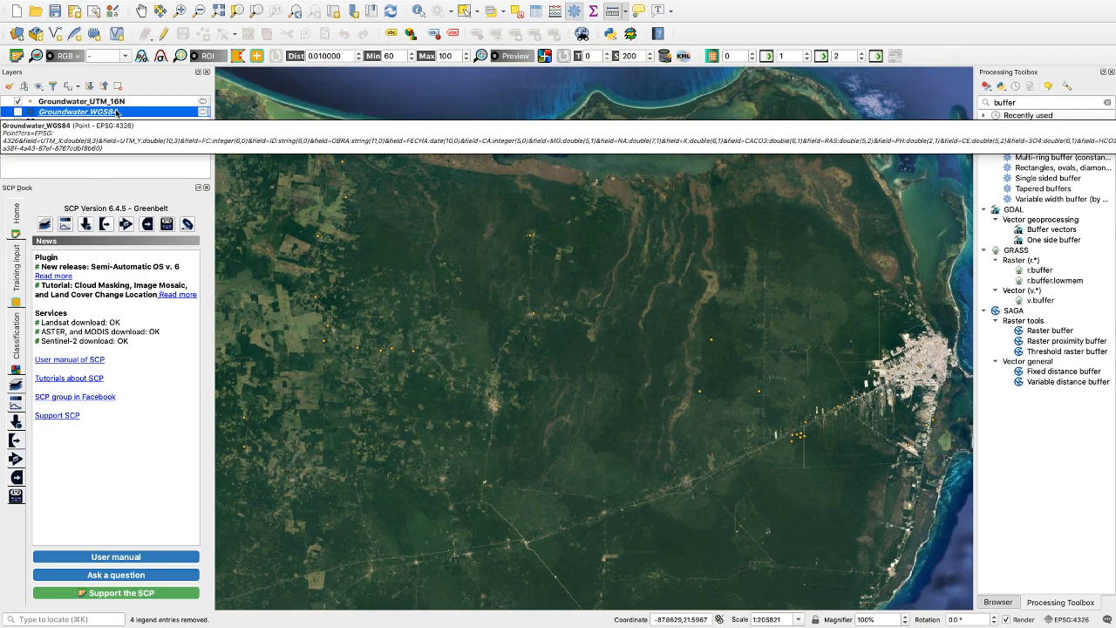
left_click(137, 103)
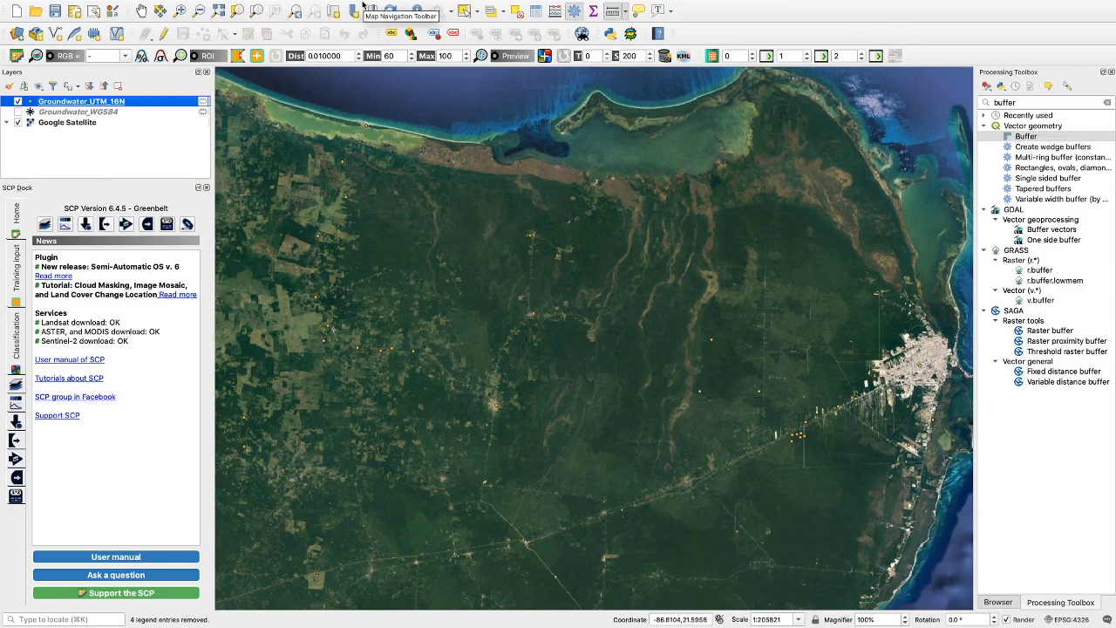
mouse_move(419, 5)
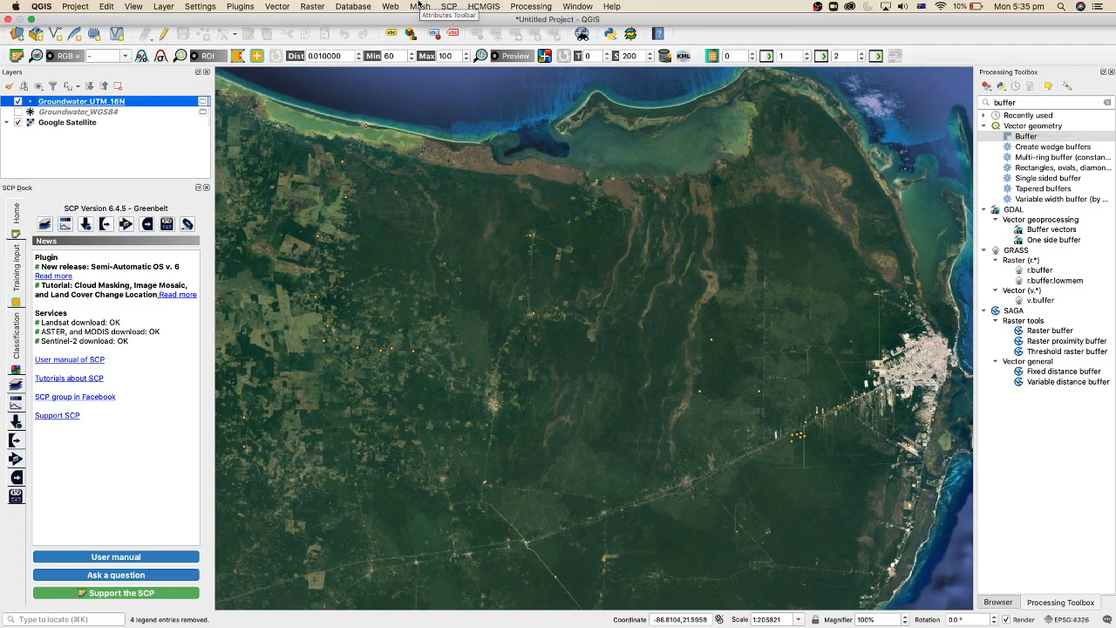
left_click(531, 7)
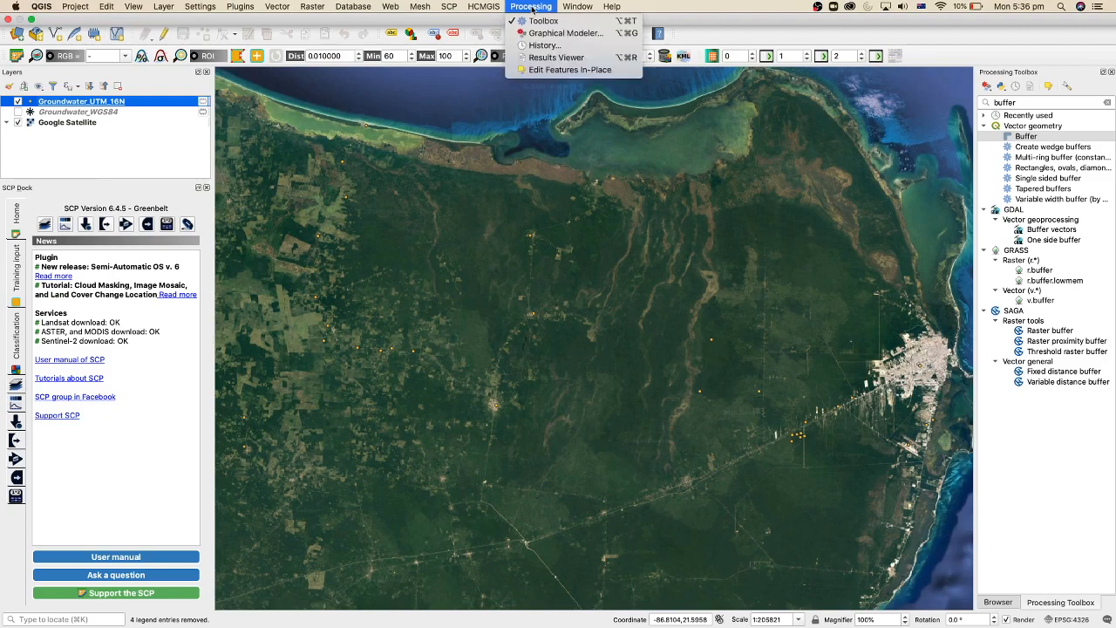
left_click(1030, 105)
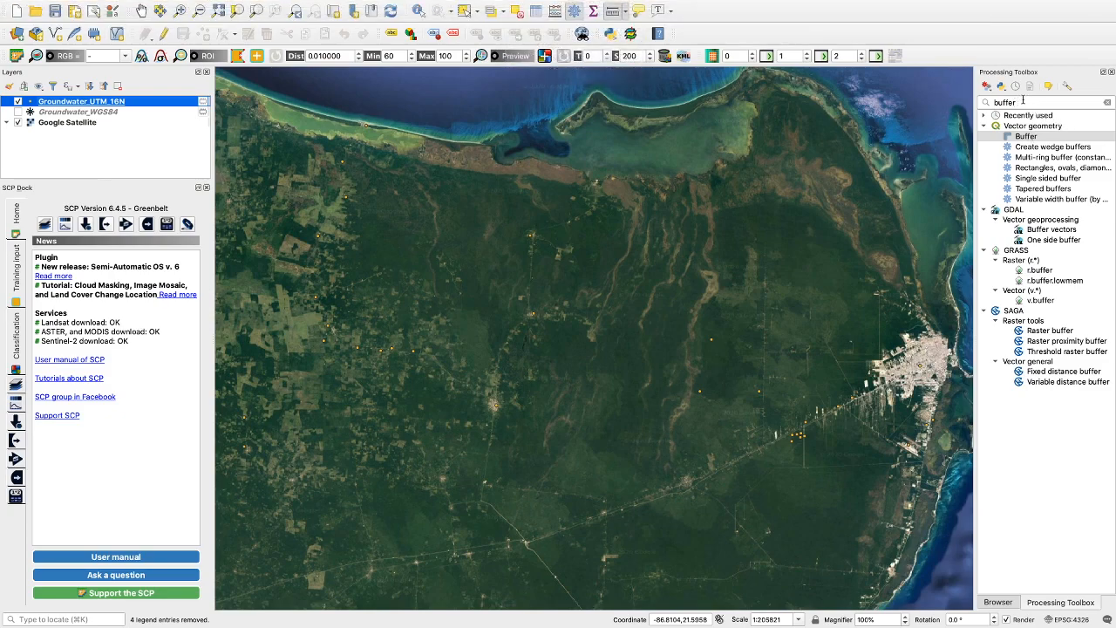
left_click(1022, 102)
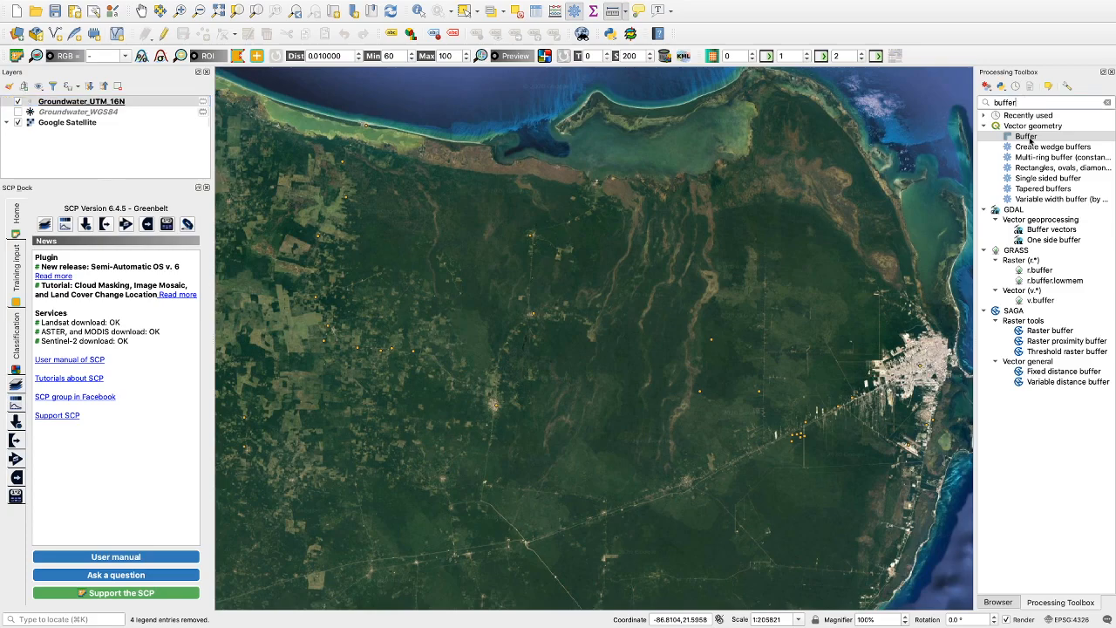
Run the Buffer tool on Groundwater_UTM_16N with a distance of 500 meters, output as a temporary layer.
double_click(1027, 137)
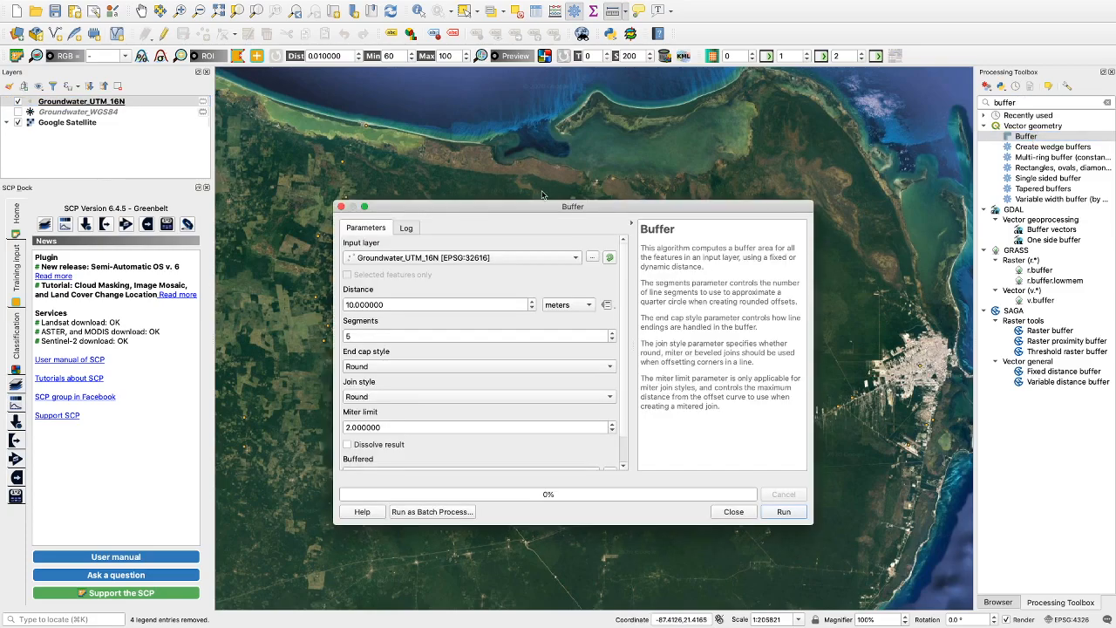
left_click_drag(534, 207, 546, 182)
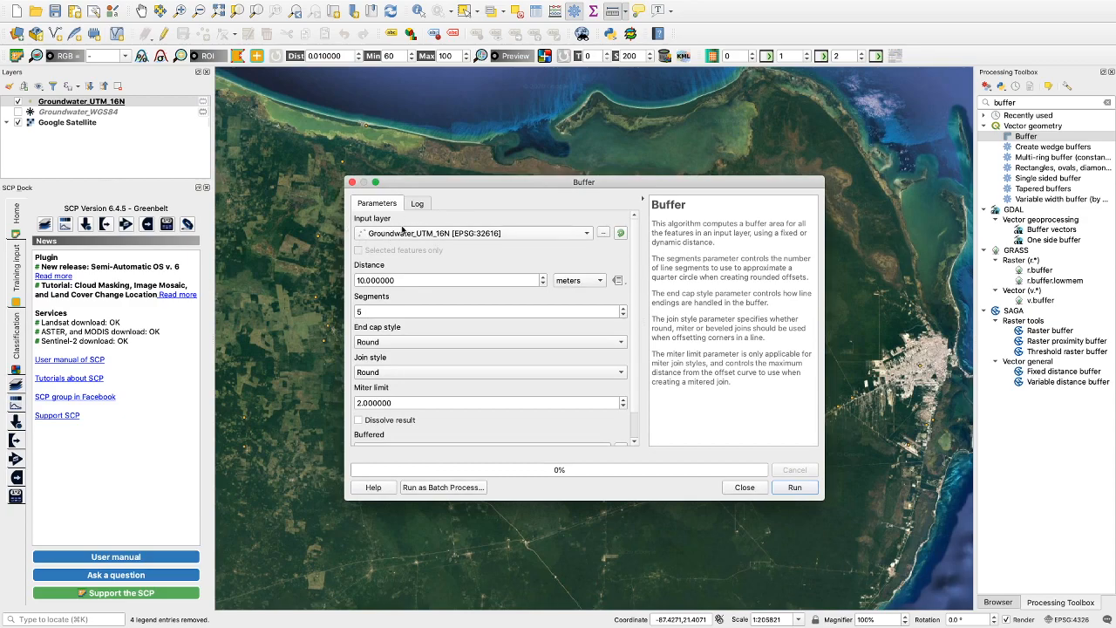
left_click_drag(580, 182, 796, 163)
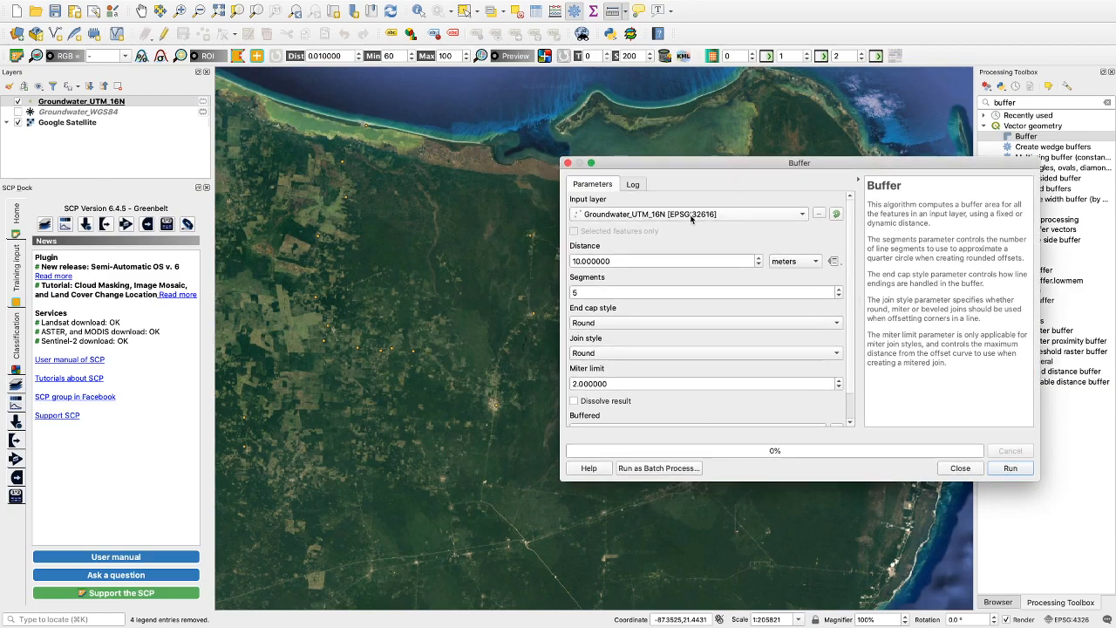
left_click(577, 260)
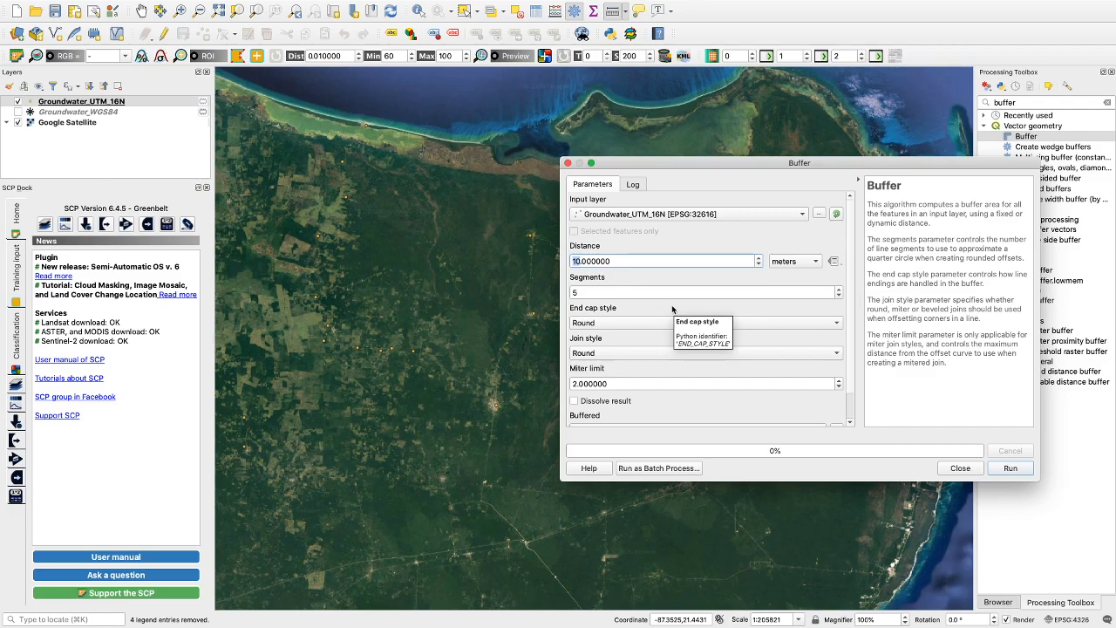
type("500")
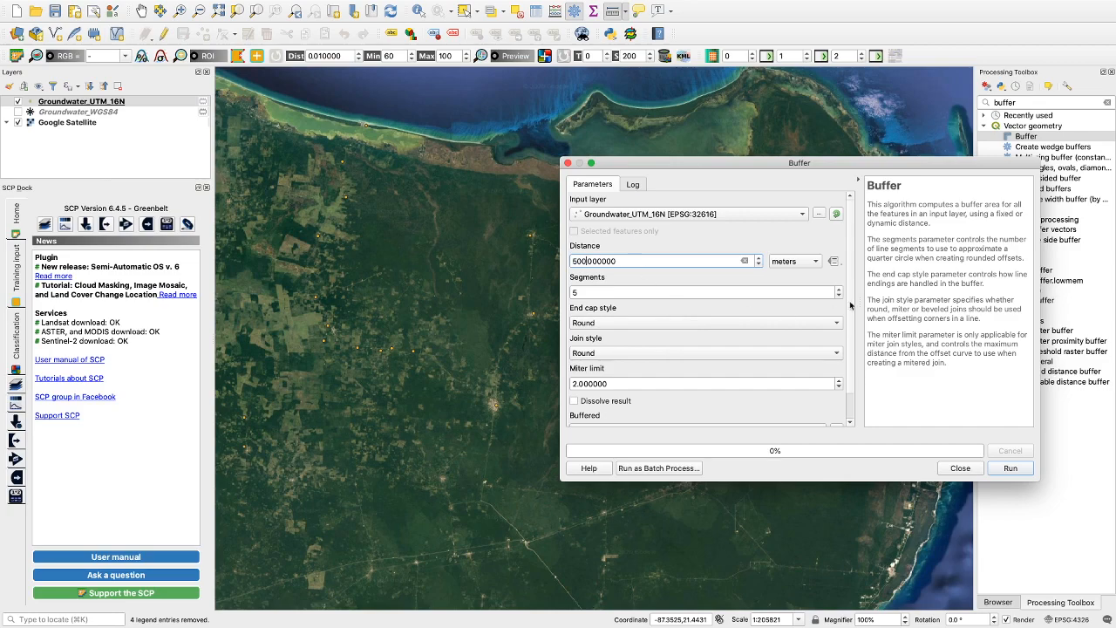
scroll(847, 320, "down", 2)
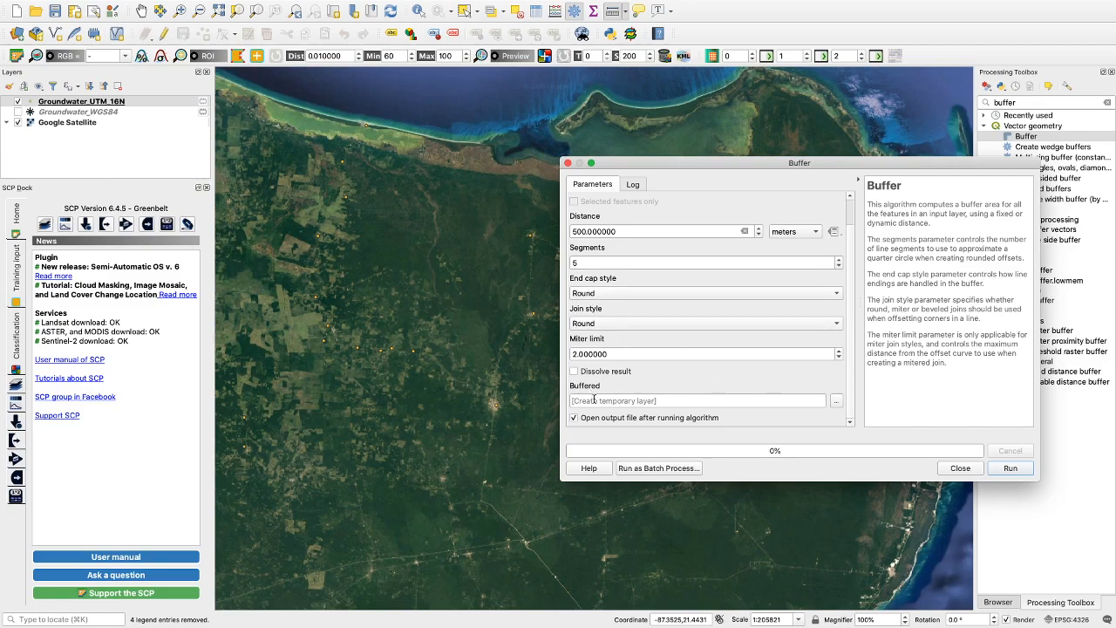
left_click(1010, 469)
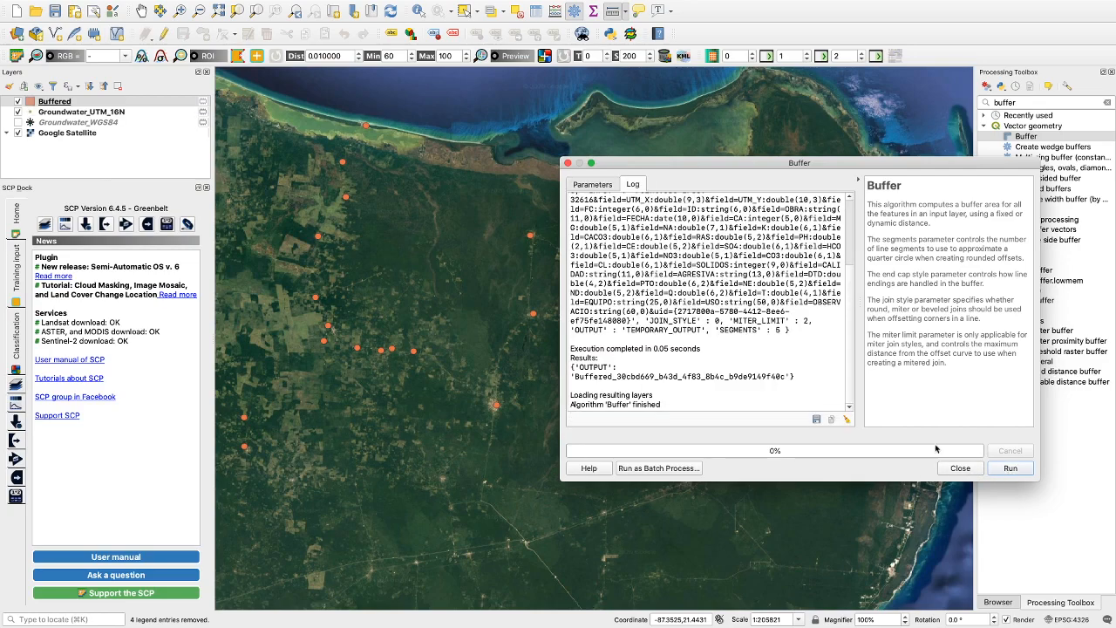
left_click(958, 468)
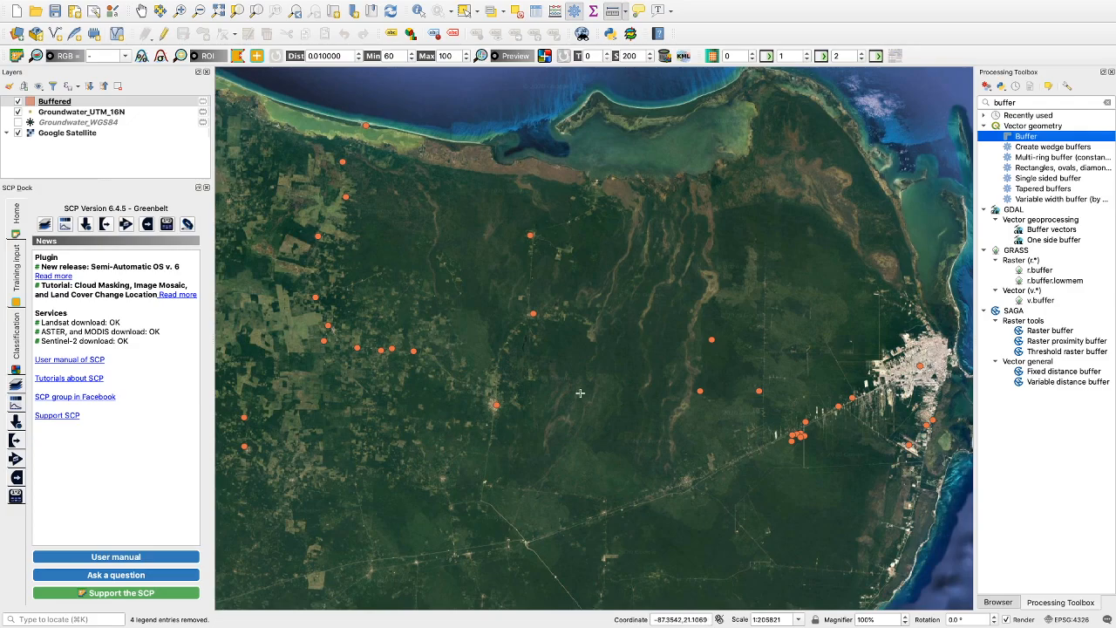
Change the fill color of the Buffered layer to yellow-orange.
scroll(537, 318, "up", 3)
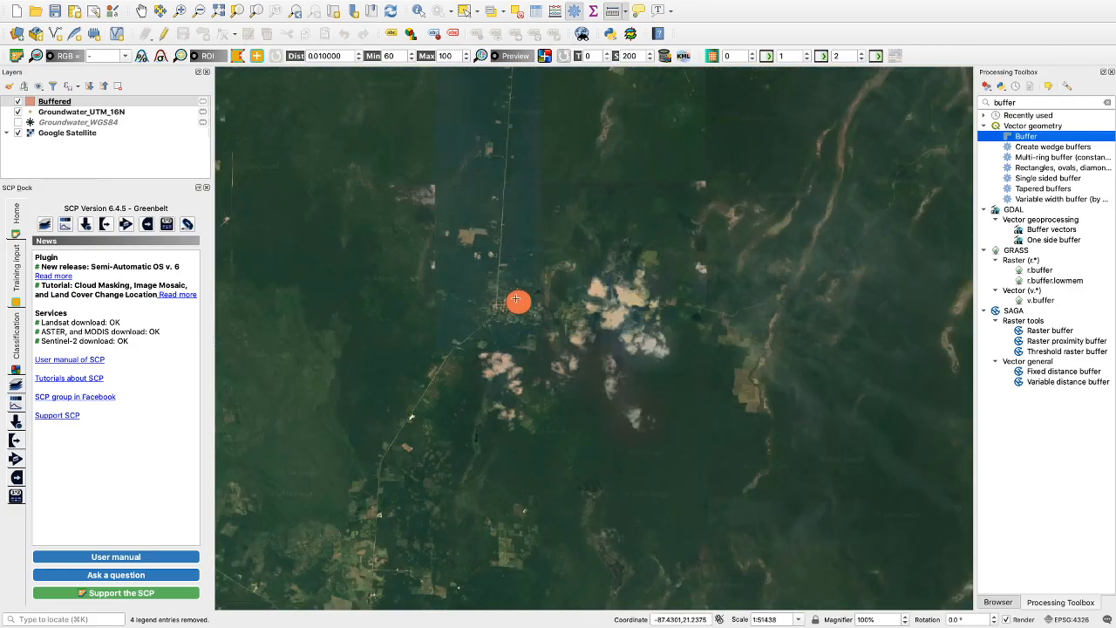
double_click(58, 102)
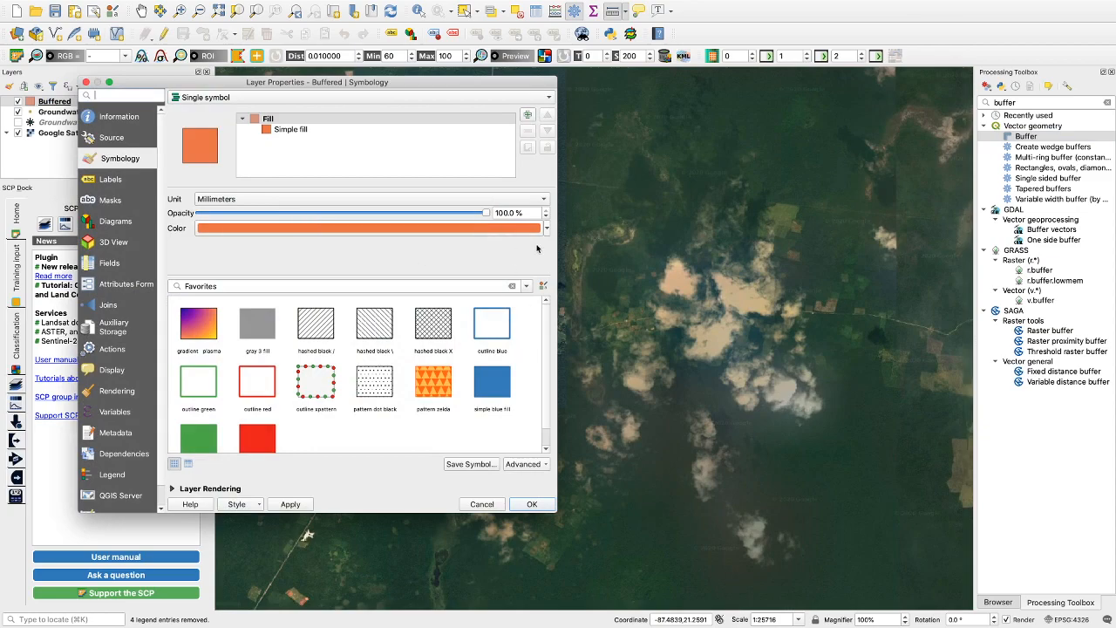
left_click(547, 227)
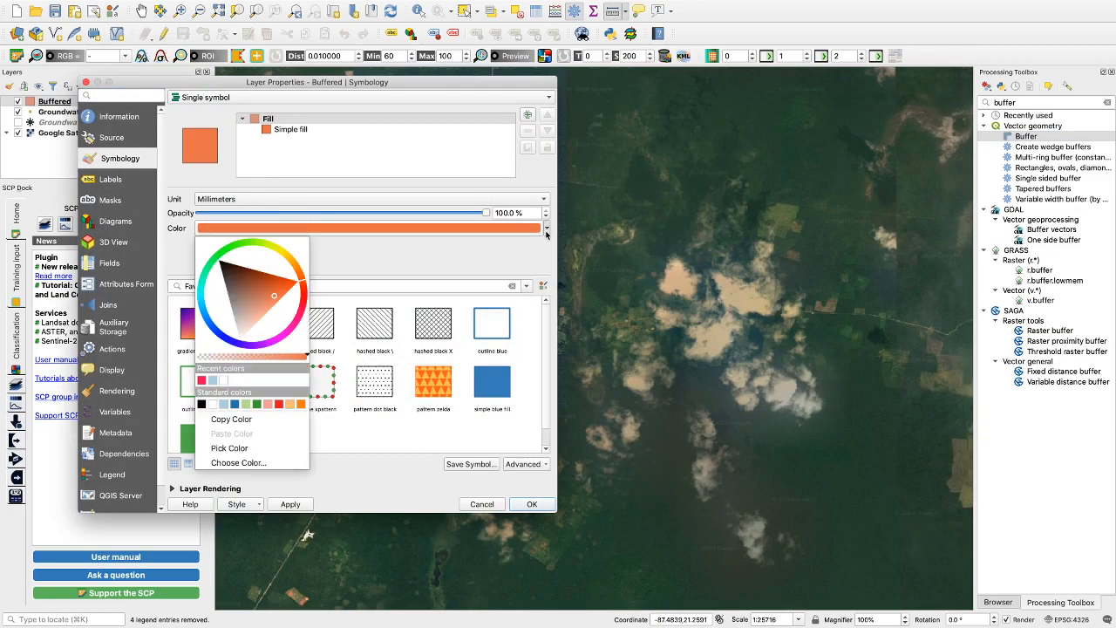
left_click_drag(291, 262, 276, 279)
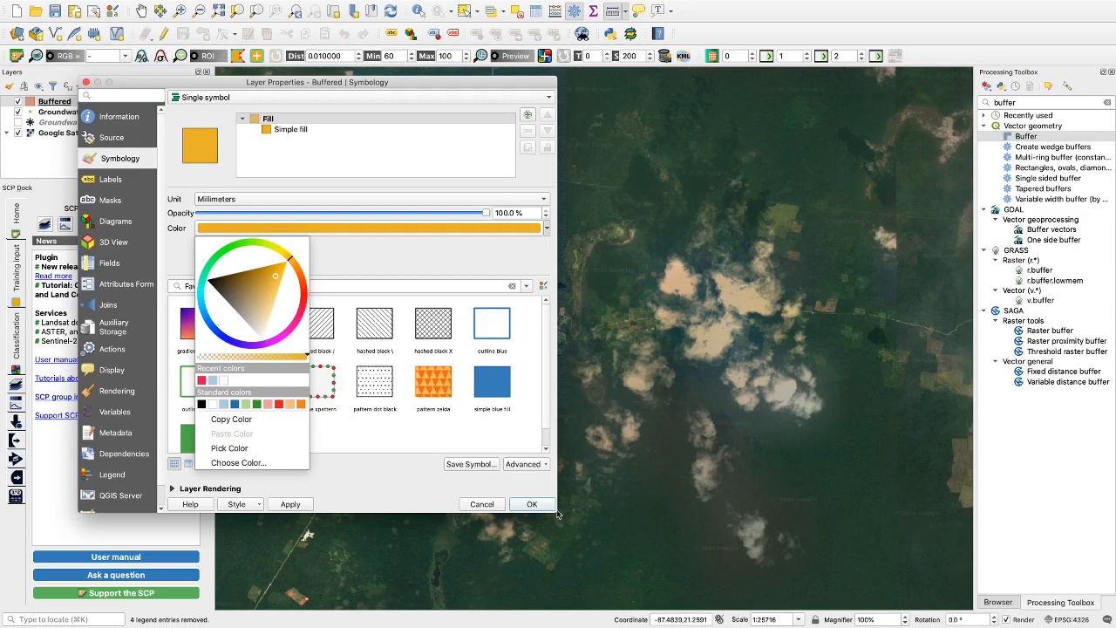
left_click(531, 503)
left_click(531, 504)
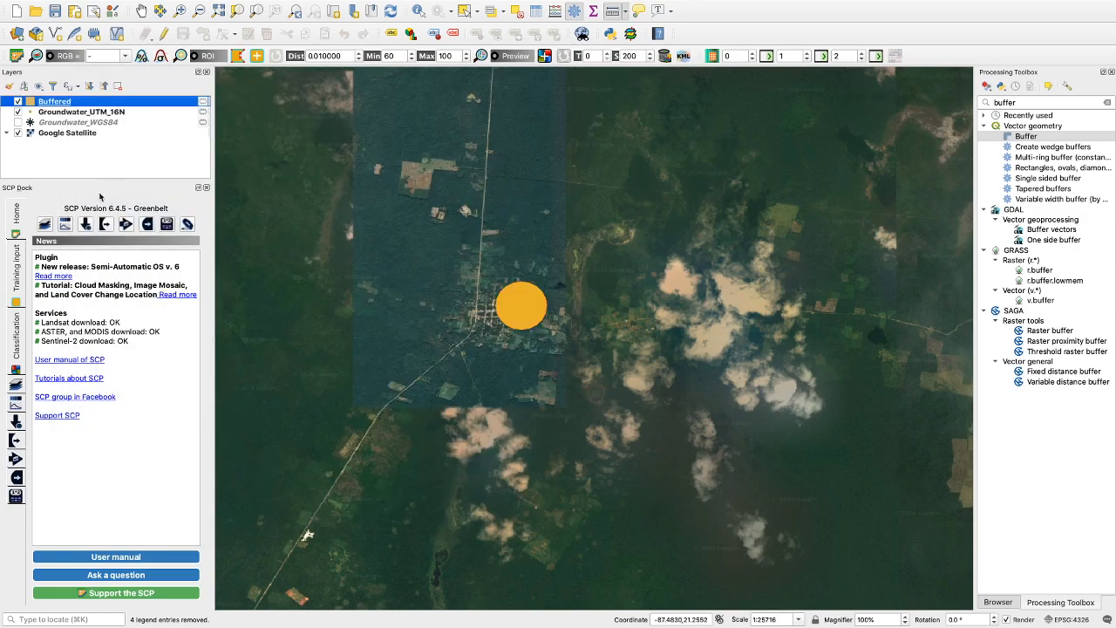
Style the Groundwater_UTM_16N points with the dot blue symbol reshaped to an arrow marker, and place the layer above Buffered.
left_click(31, 114)
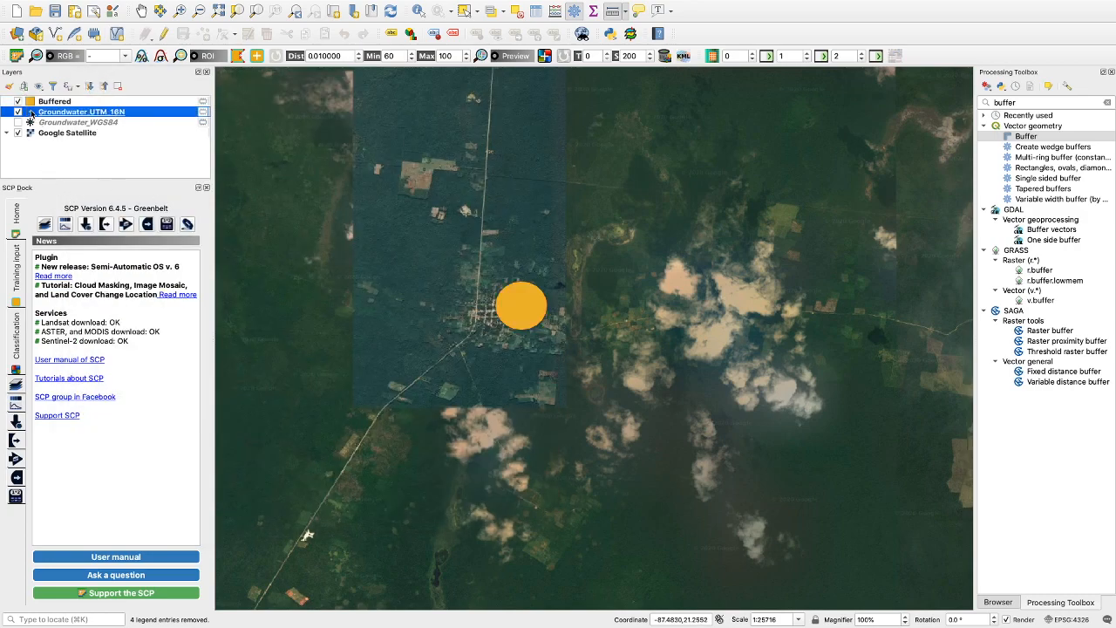
double_click(31, 114)
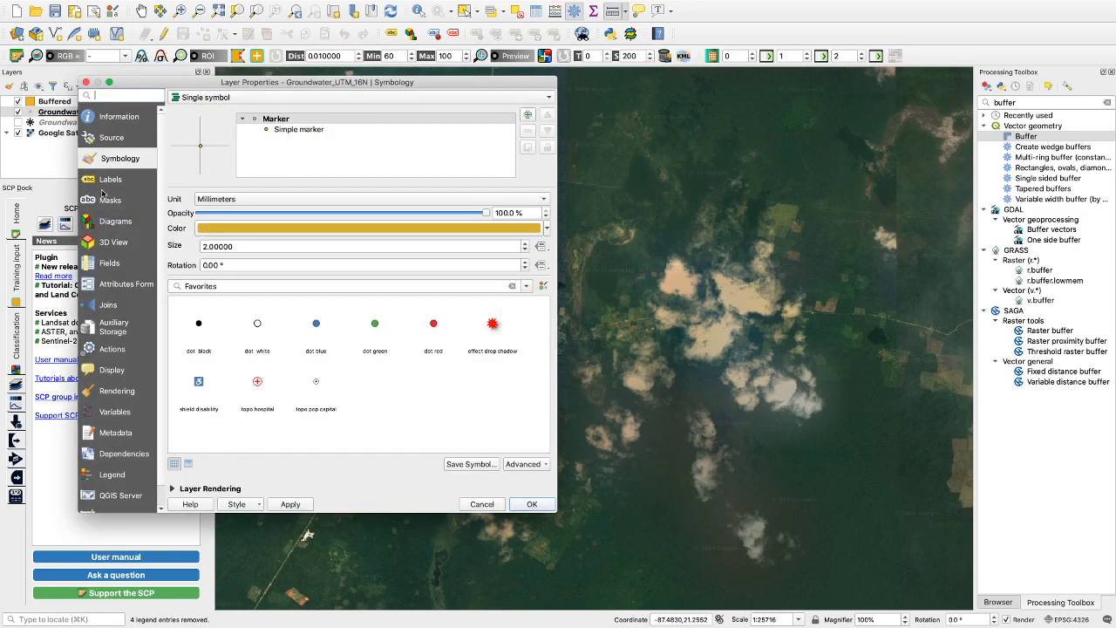
left_click(494, 325)
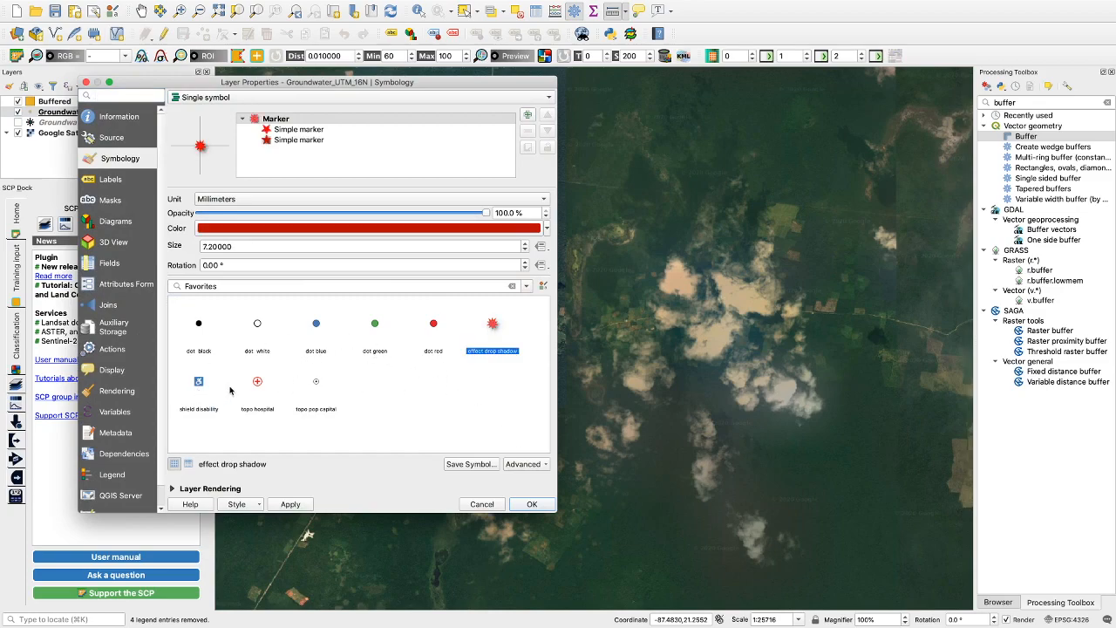
left_click(319, 324)
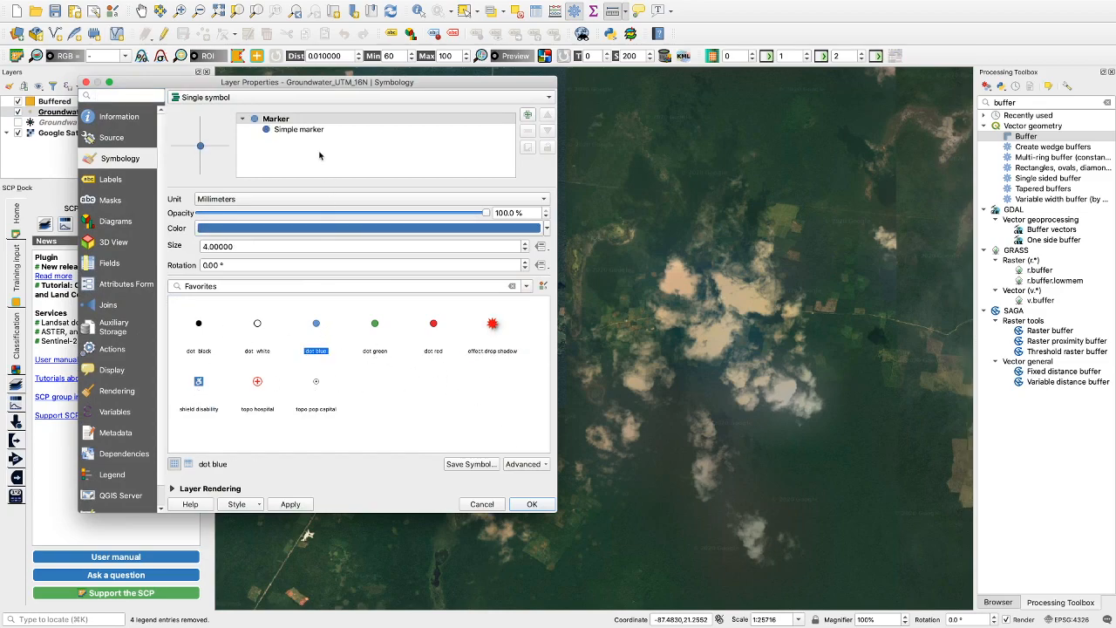
left_click(302, 130)
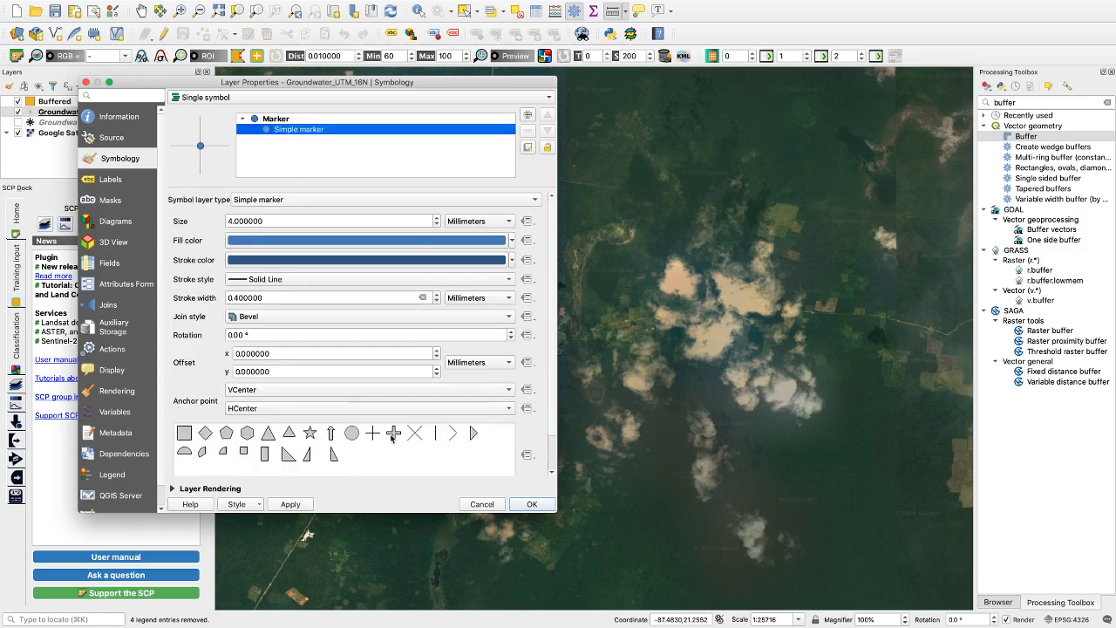
left_click(331, 436)
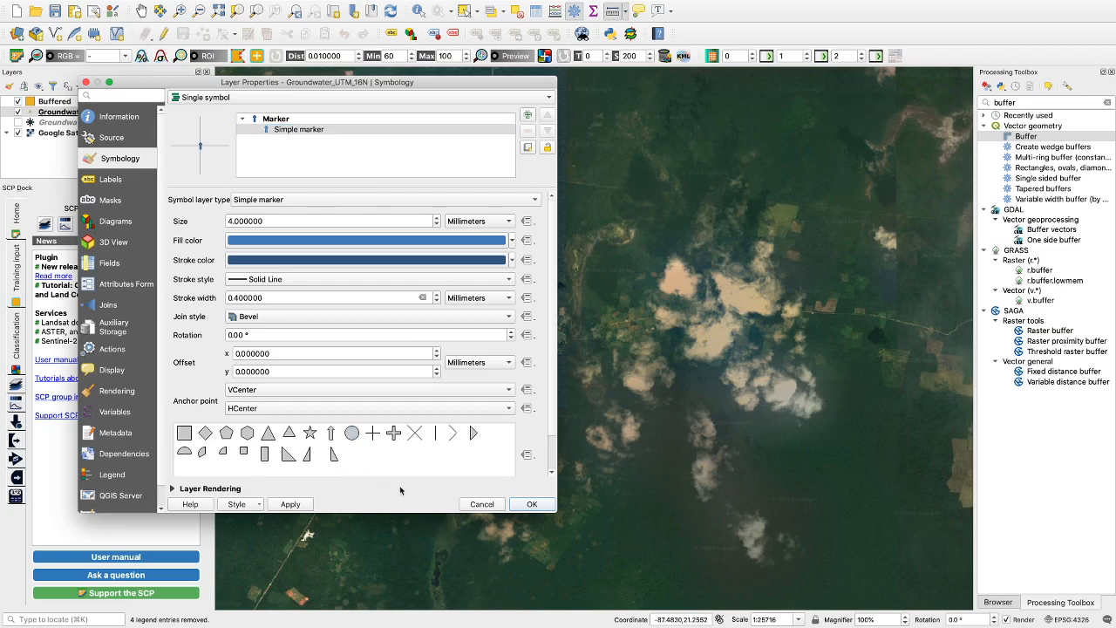
left_click(532, 504)
left_click_drag(57, 116, 78, 100)
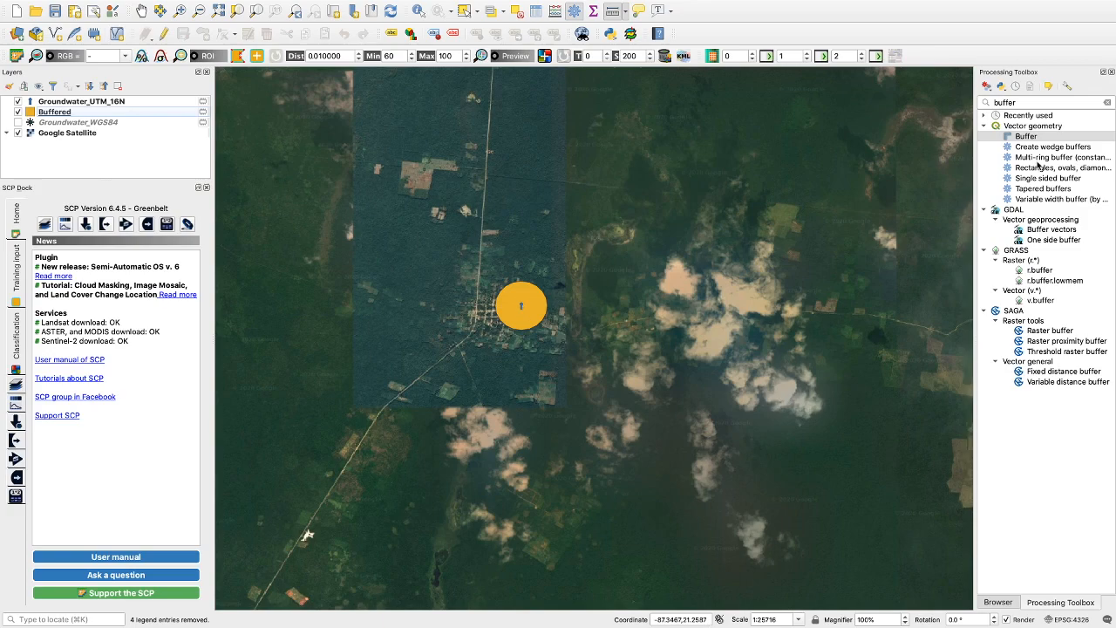
Run Multi-ring buffer (constant distance) on Groundwater_UTM_16N with 5 rings spaced 100 meters apart, output as a temporary layer.
double_click(1040, 158)
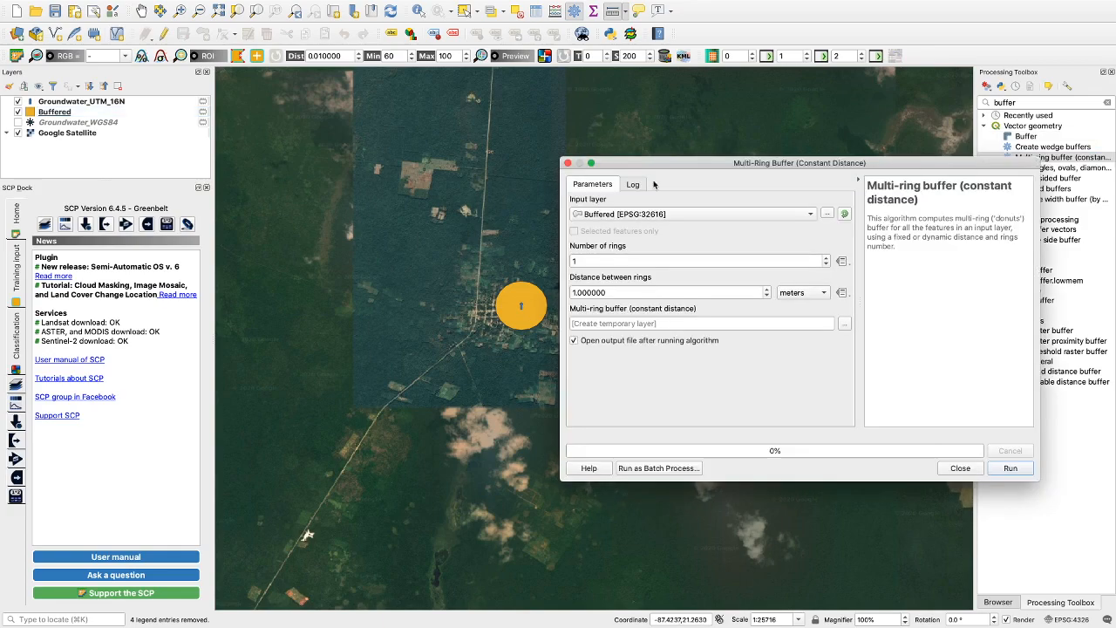
left_click_drag(707, 165, 747, 168)
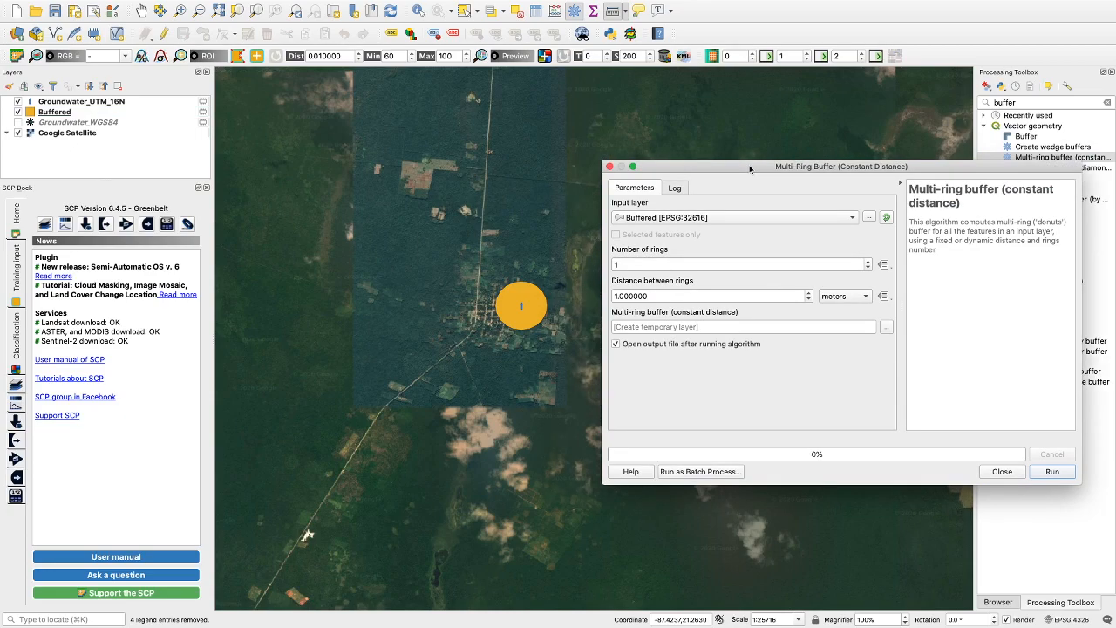
left_click(655, 220)
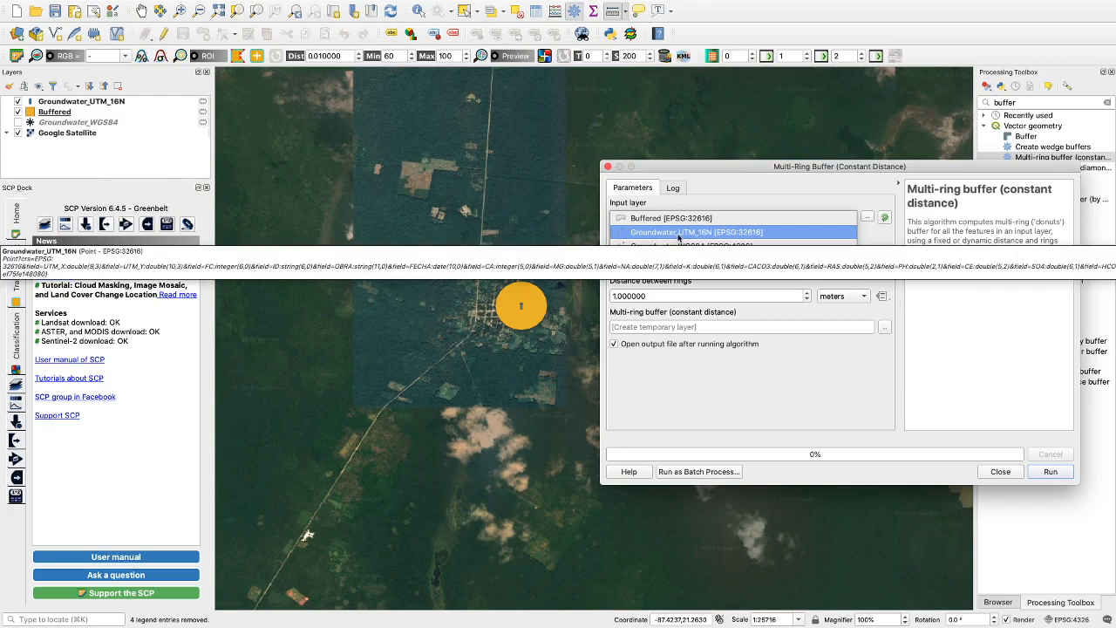
left_click(676, 233)
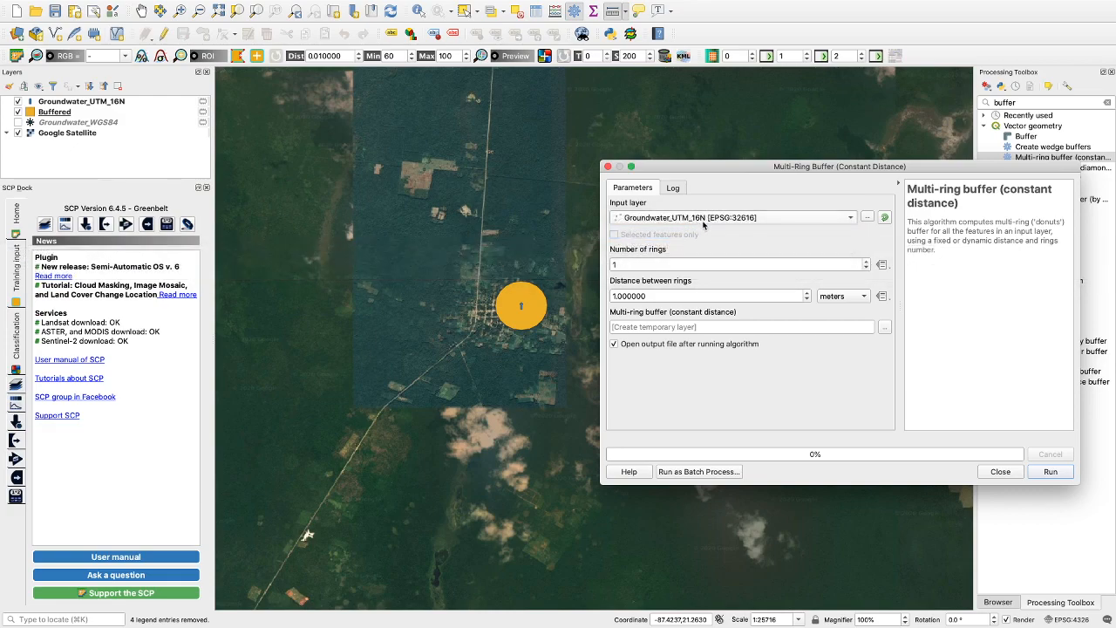
left_click(653, 263)
double_click(652, 263)
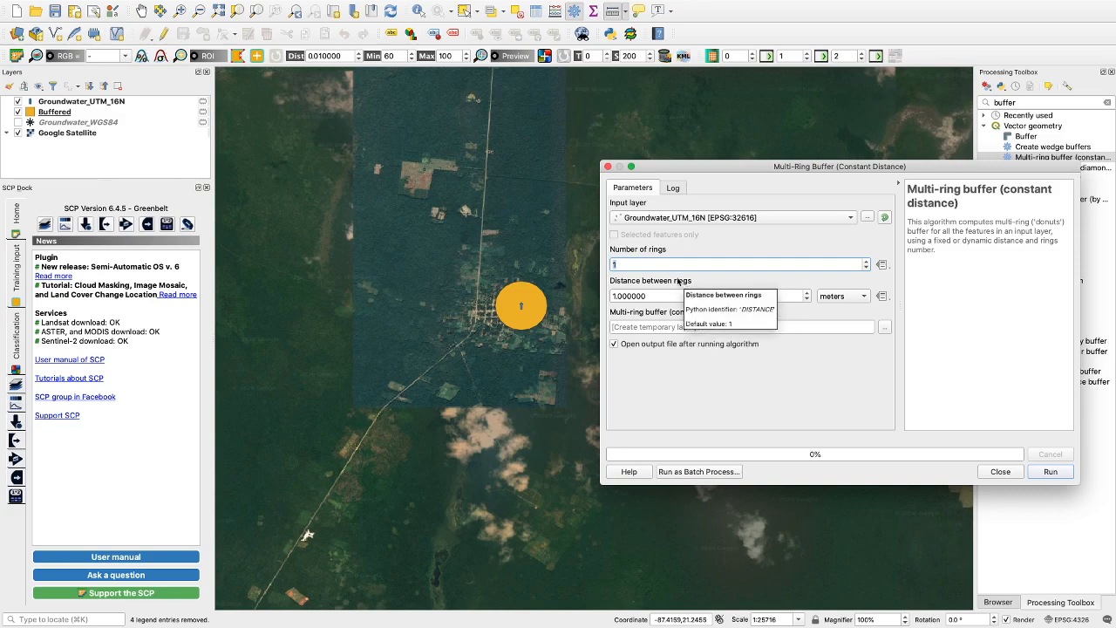
type("5")
left_click(616, 295)
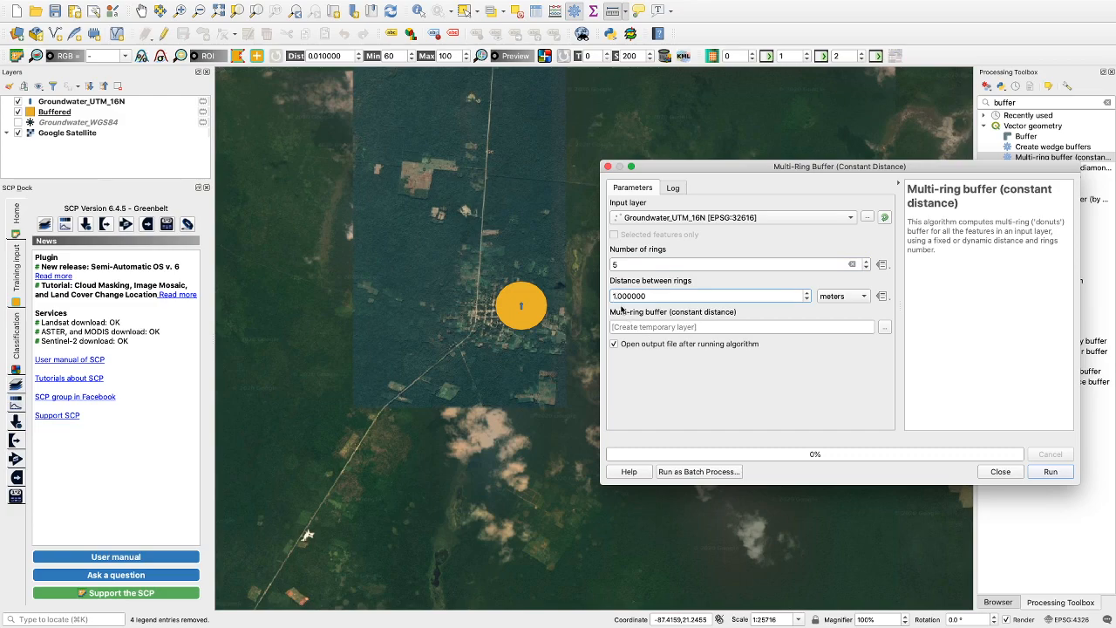
type("00")
left_click(1049, 471)
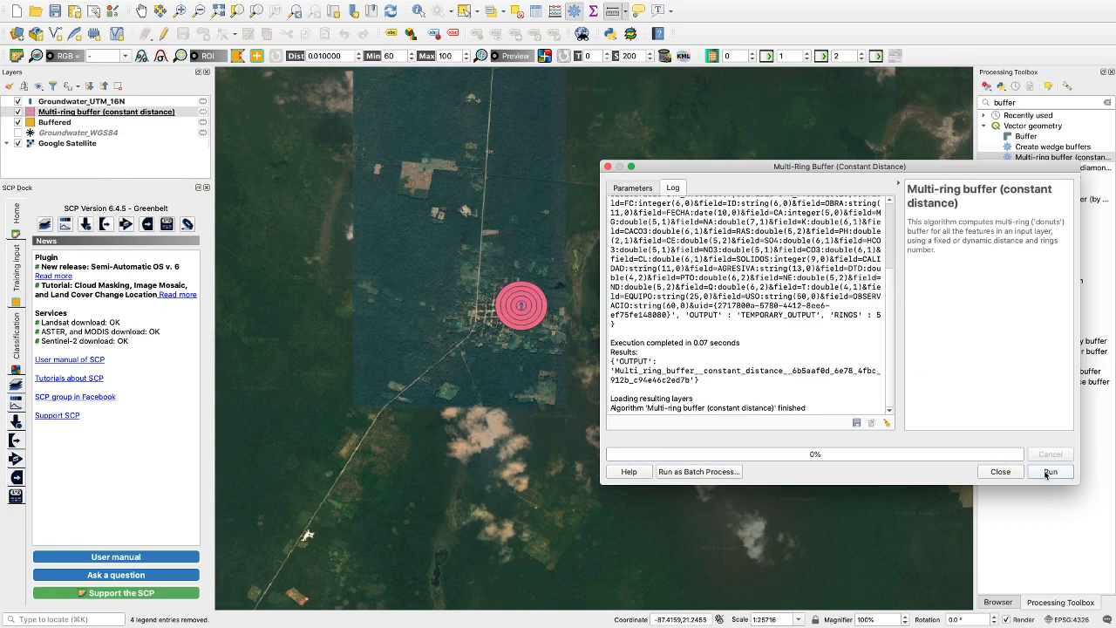
Style the Multi-ring buffer layer with Categorized symbology on the distance field, classified with random colors.
left_click(1000, 470)
scroll(520, 306, "up", 3)
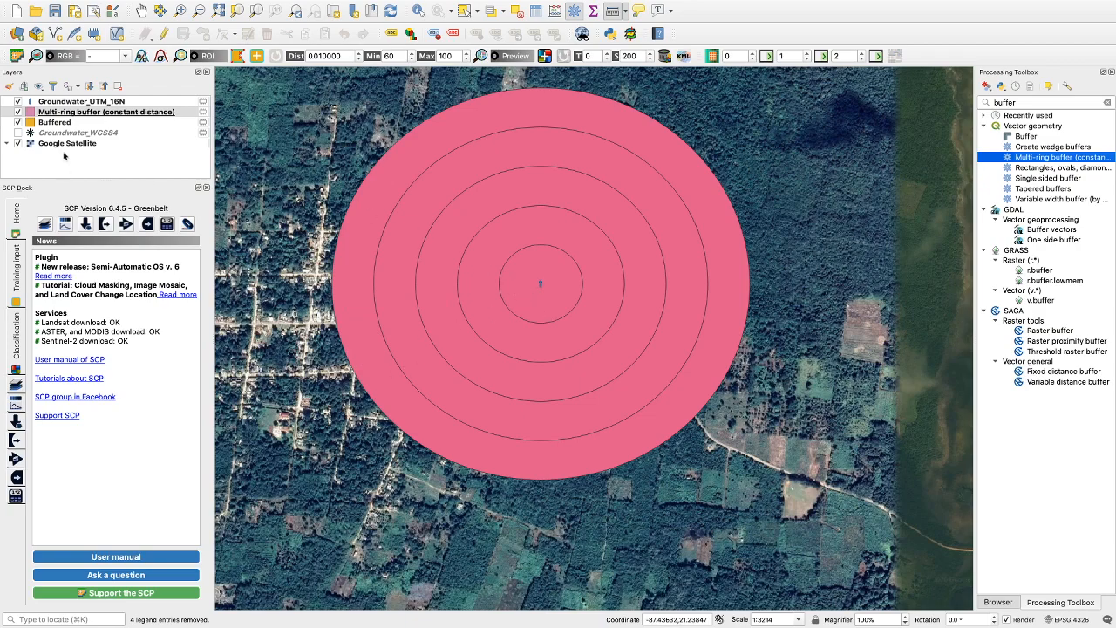
double_click(63, 113)
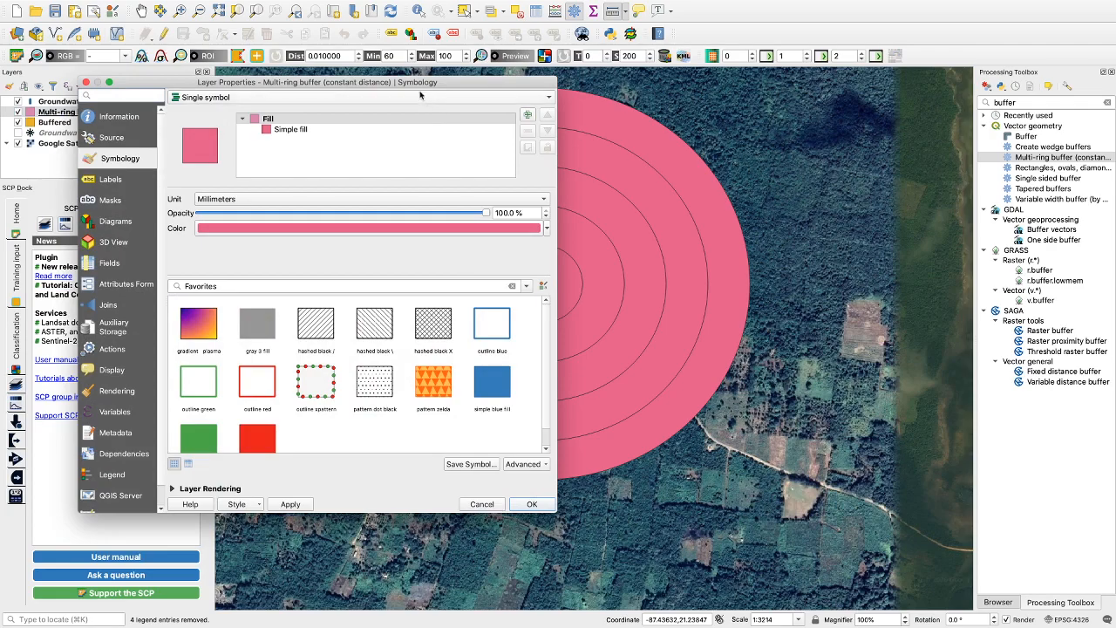
left_click_drag(422, 95, 993, 140)
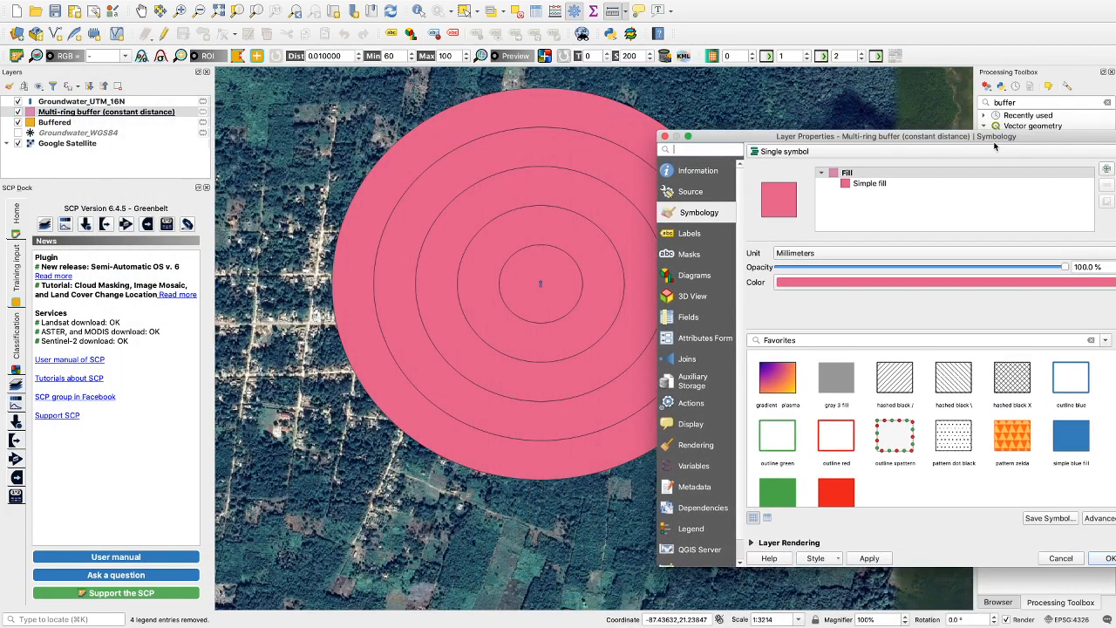
left_click(824, 156)
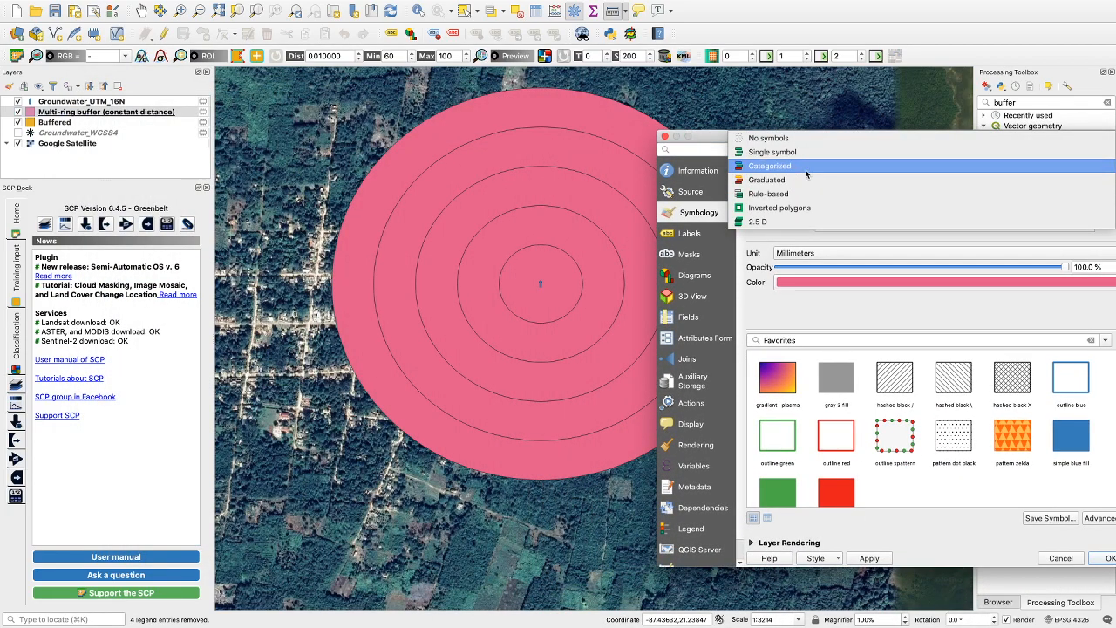
left_click(807, 173)
left_click_drag(968, 139, 892, 144)
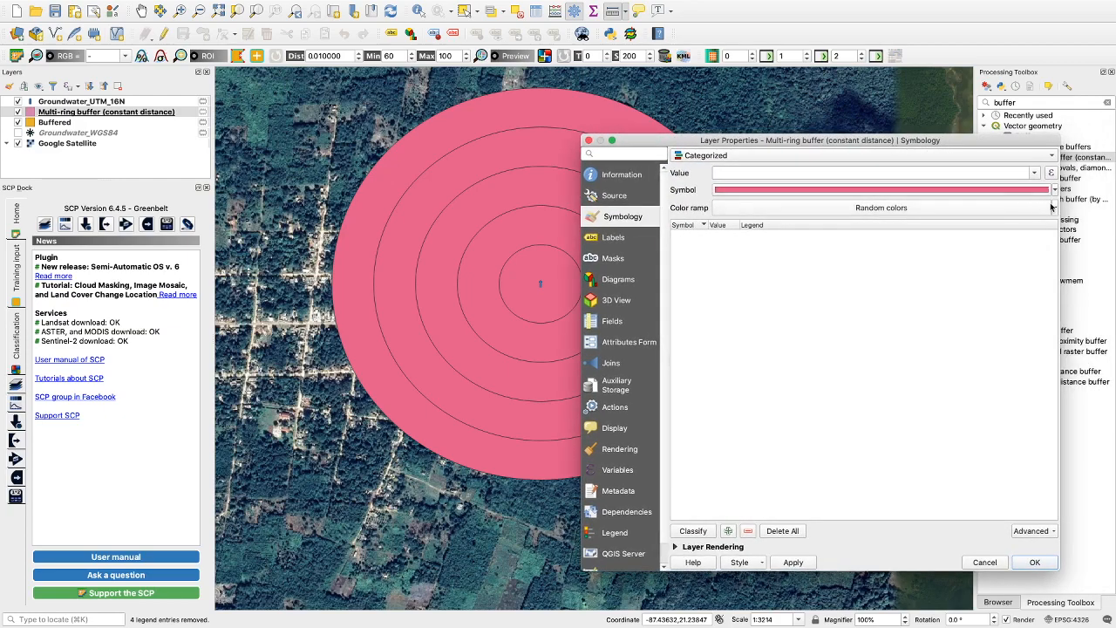
left_click(1031, 172)
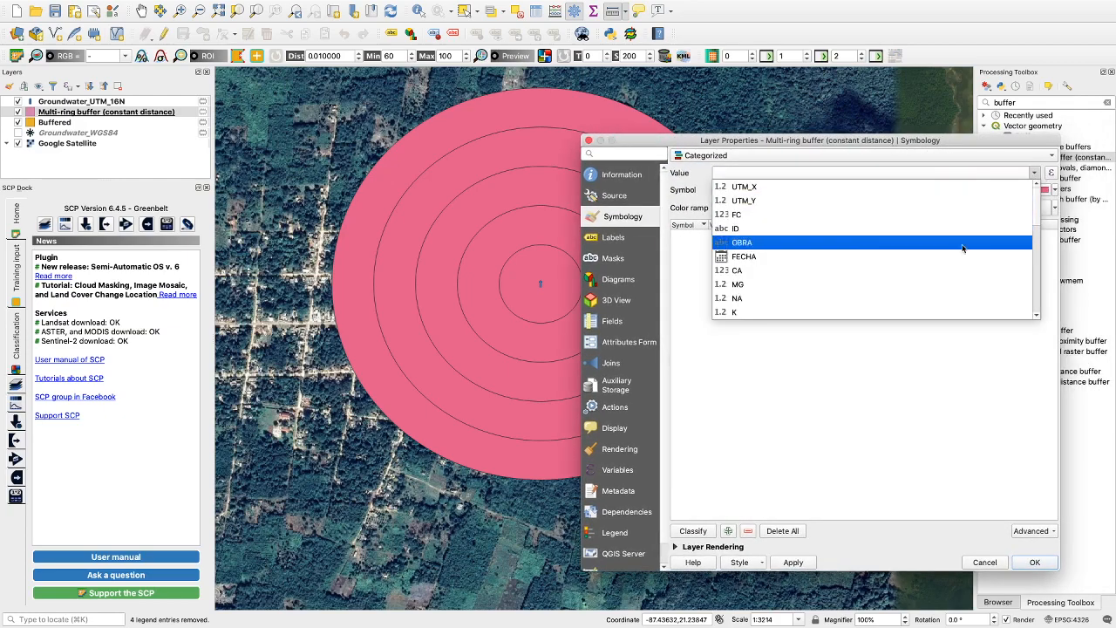
scroll(1020, 226, "down", 5)
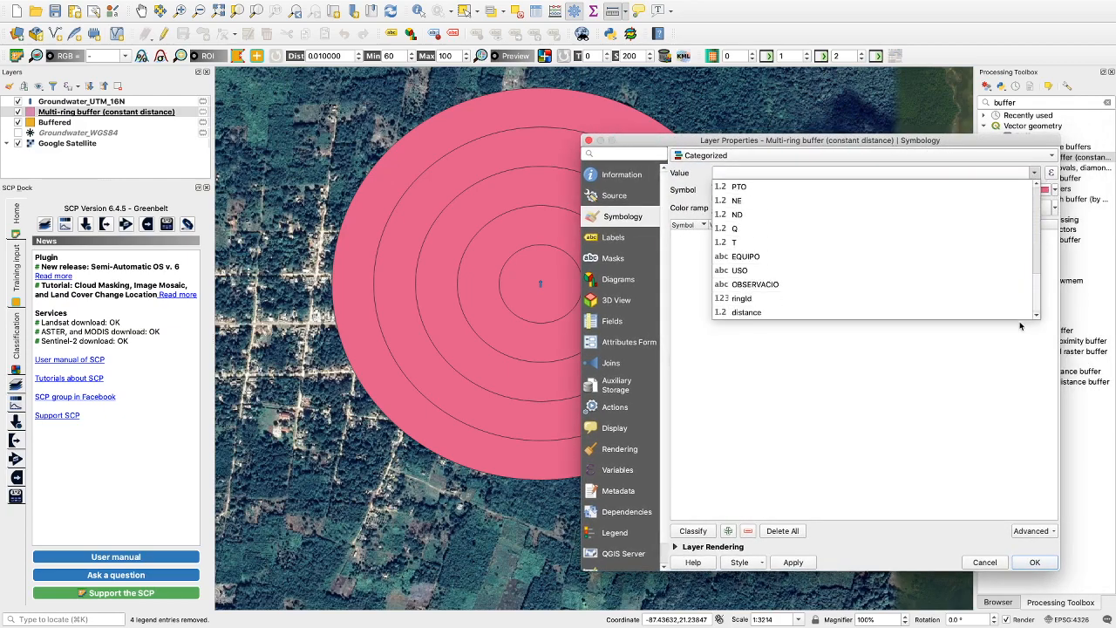
left_click(745, 312)
left_click(693, 532)
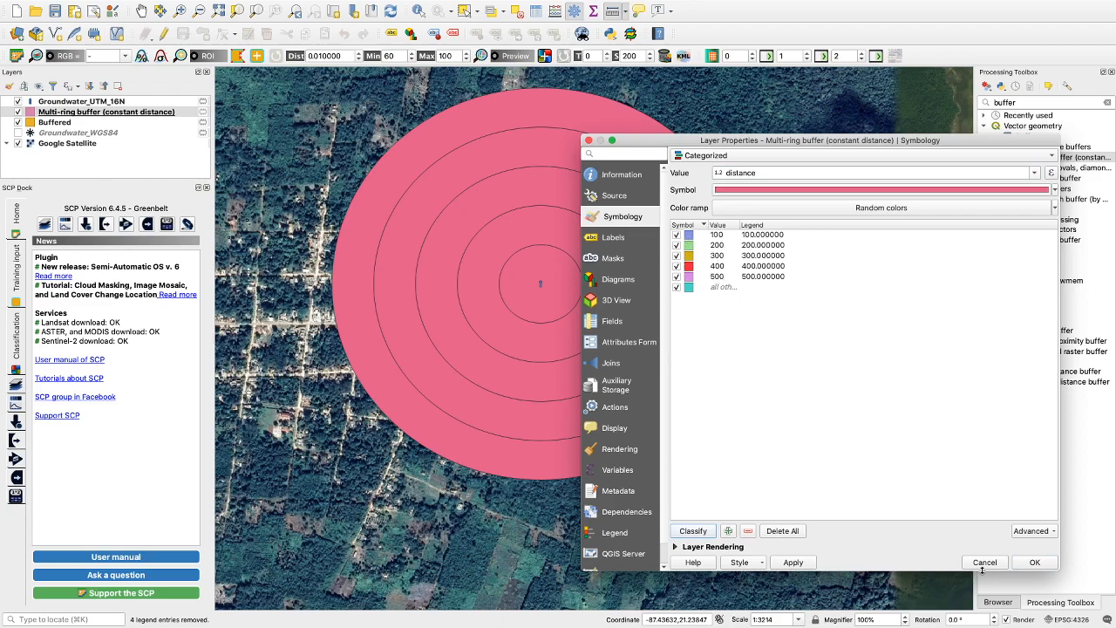
left_click(792, 562)
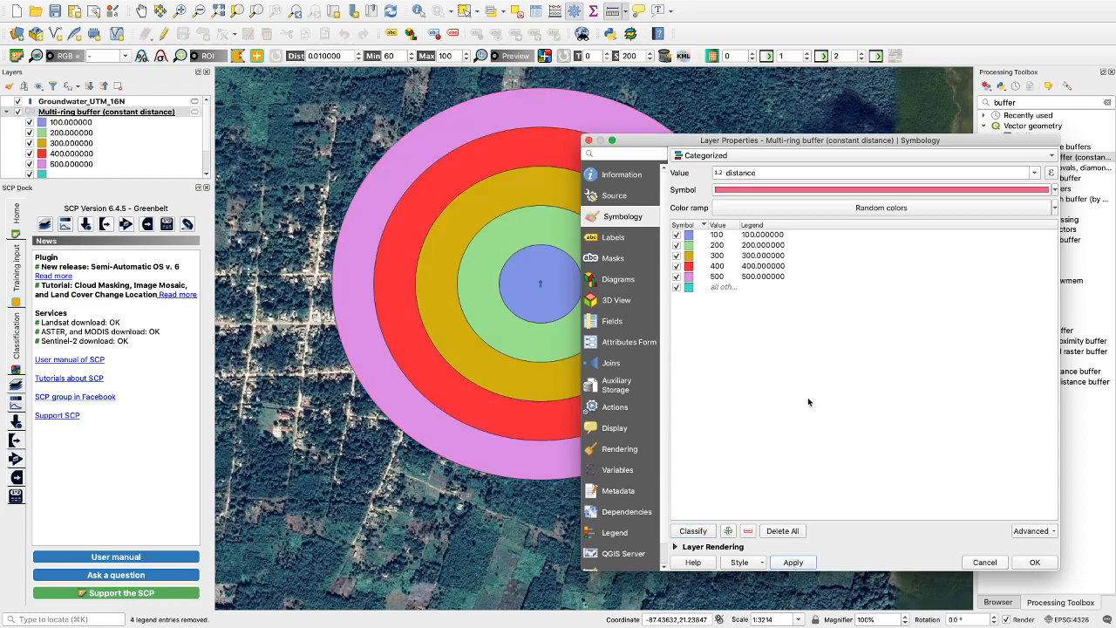
Turn on Single Labels for the Multi-ring buffer layer using the distance field as the label value.
left_click_drag(790, 149, 897, 165)
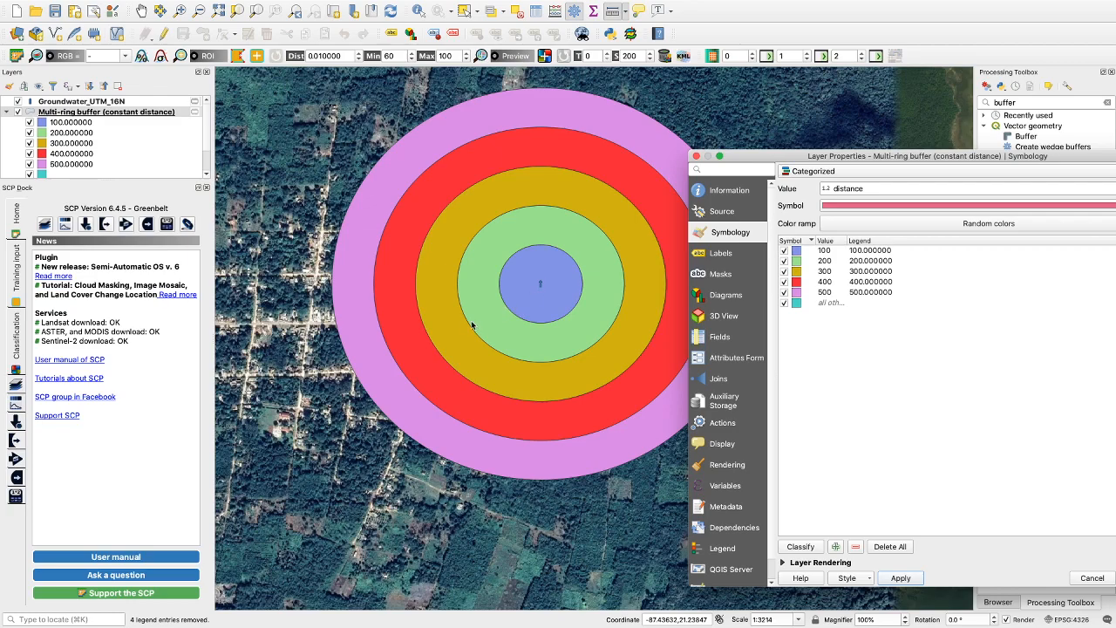
left_click(722, 254)
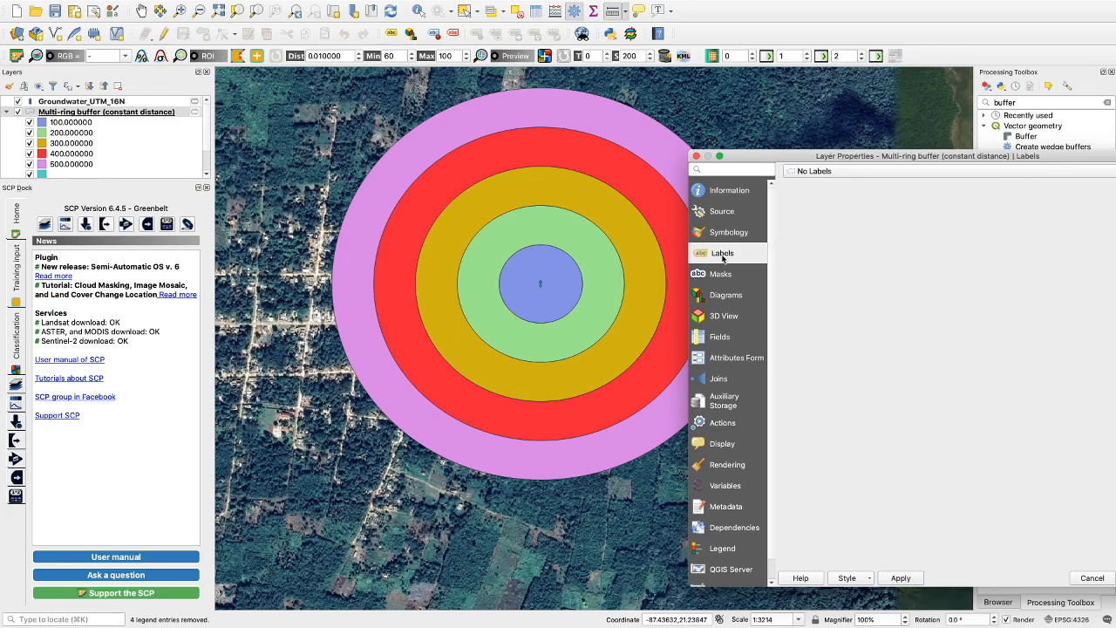
left_click(903, 174)
left_click(882, 185)
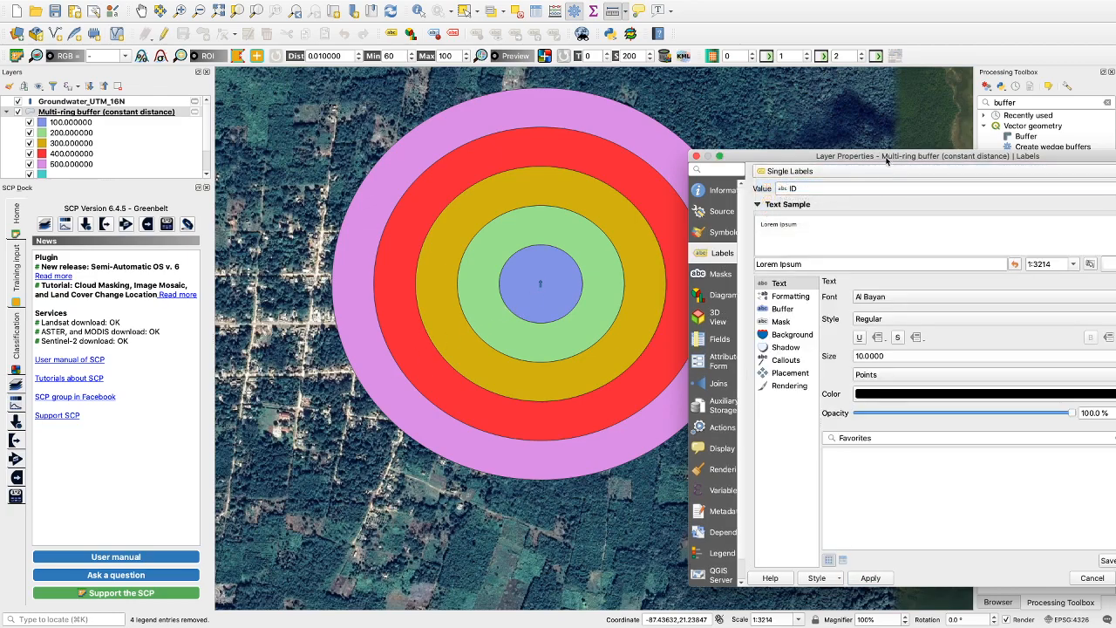
left_click_drag(889, 156, 785, 143)
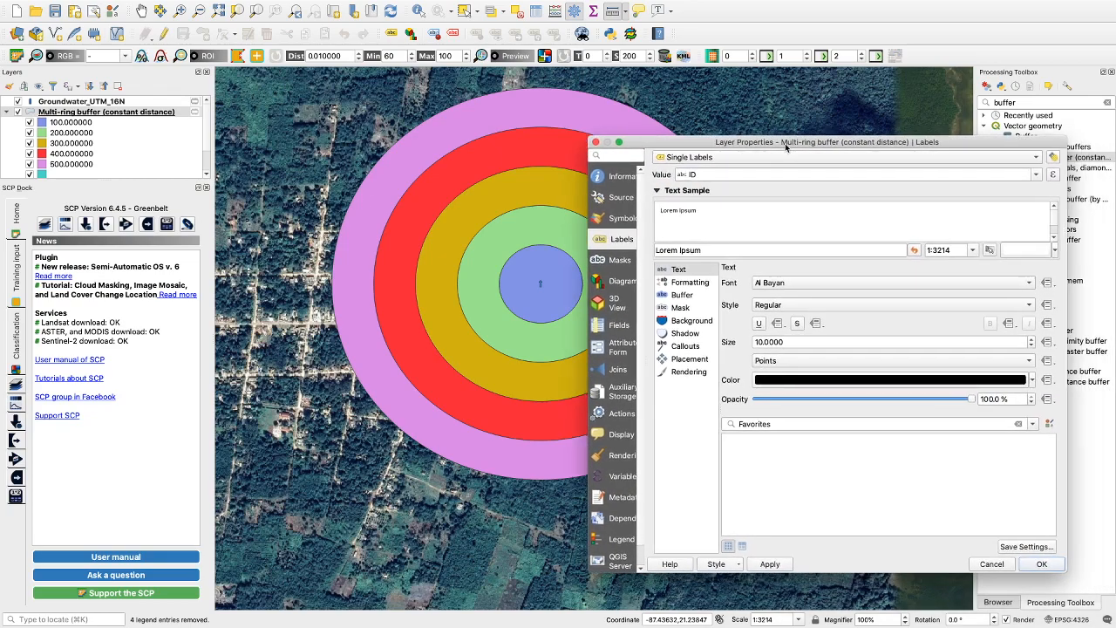
left_click(1032, 176)
scroll(1034, 215, "down", 5)
left_click(817, 312)
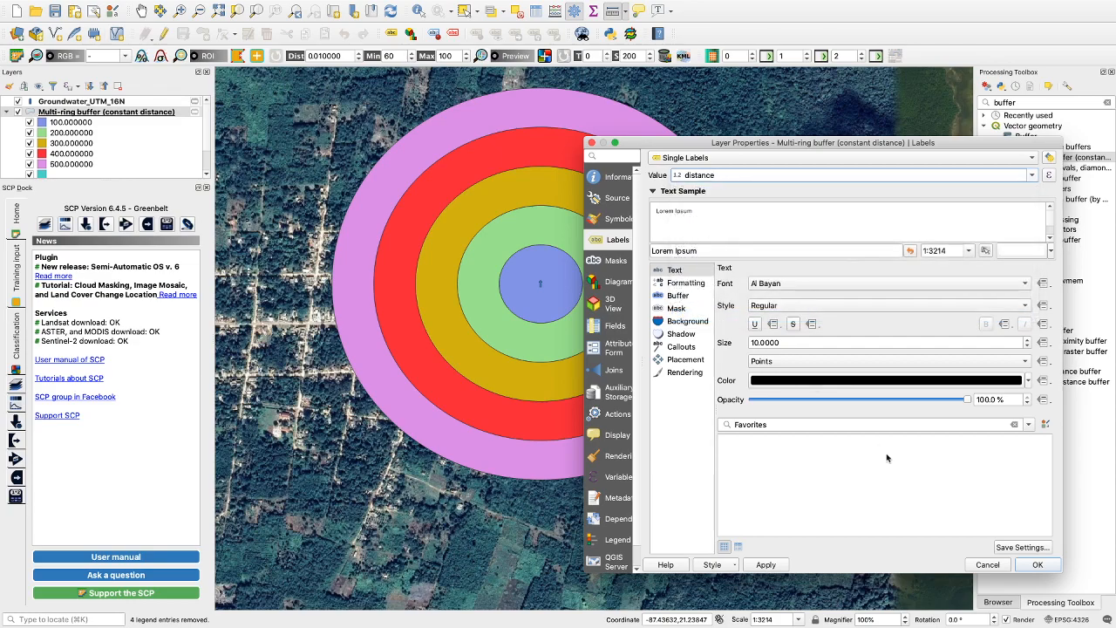
left_click(1039, 565)
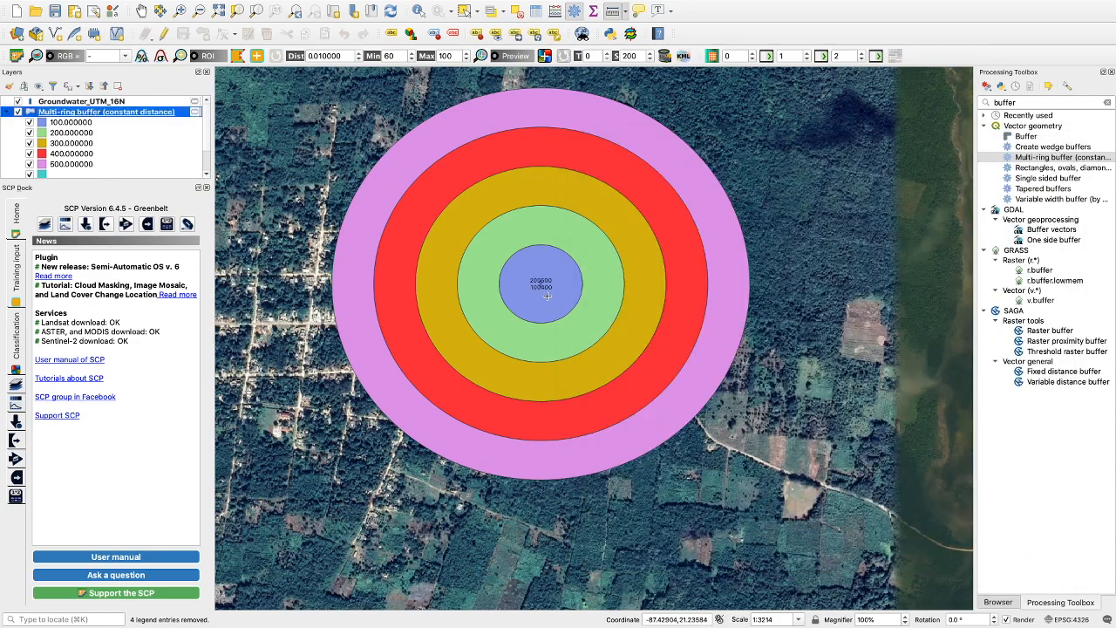
Set the label placement of the Multi-ring buffer layer to Free and apply it.
double_click(95, 117)
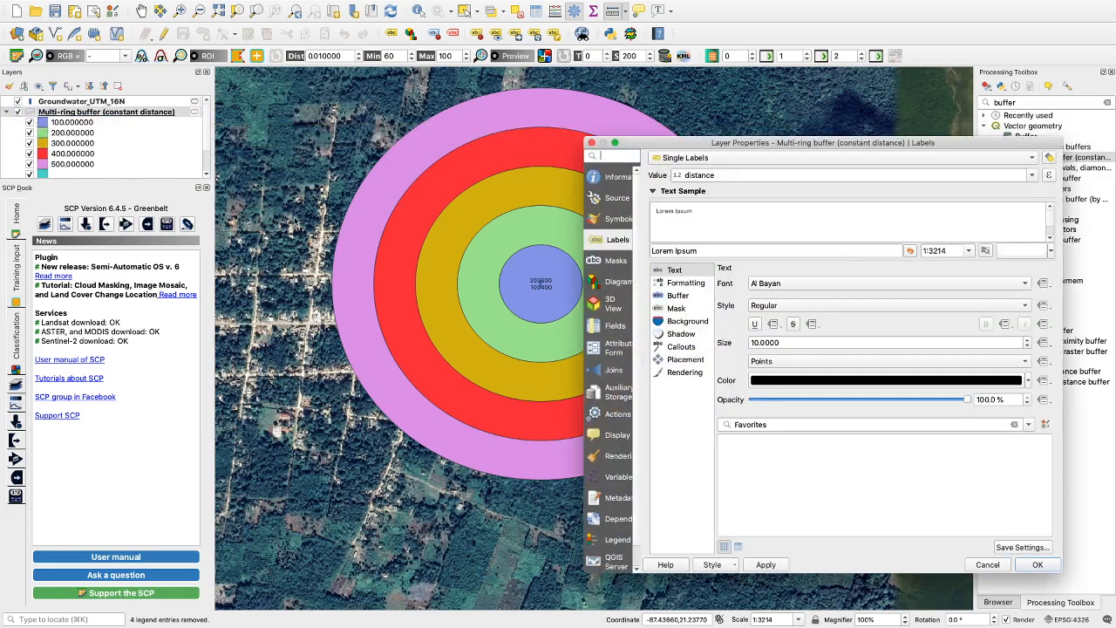
left_click(684, 283)
left_click(687, 272)
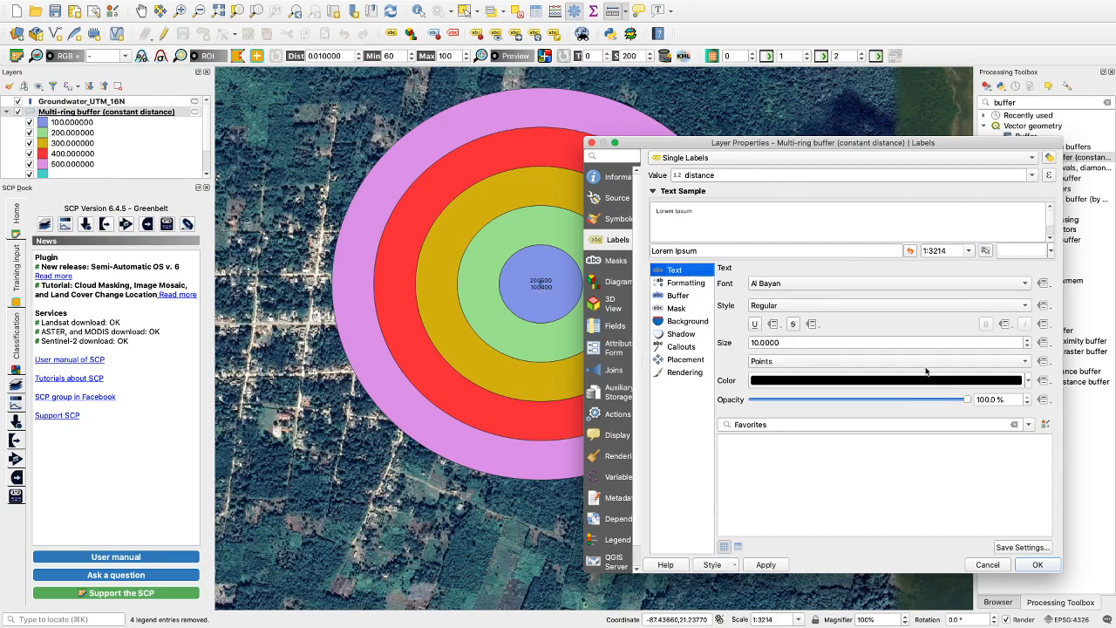
left_click(686, 283)
left_click(684, 296)
left_click(688, 284)
left_click(679, 270)
left_click(690, 300)
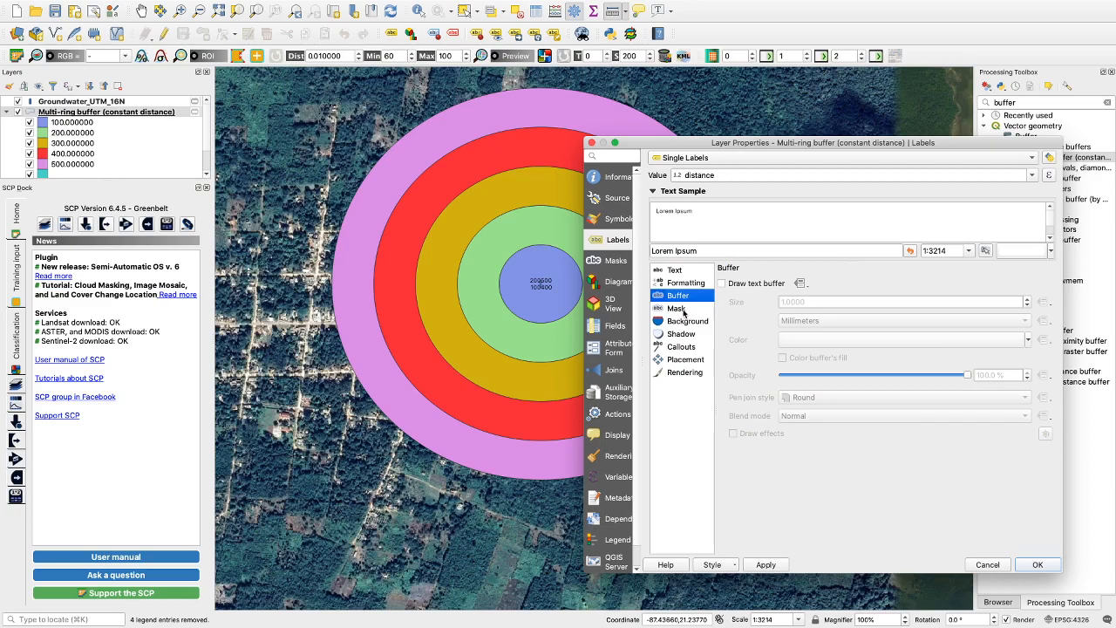
left_click(700, 360)
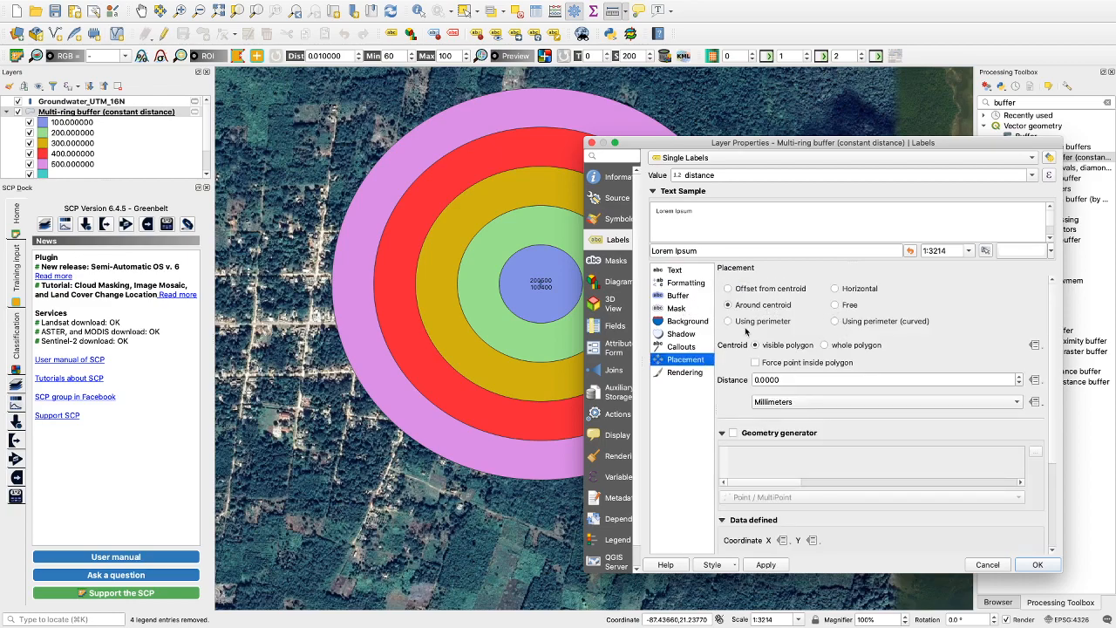
left_click(837, 305)
left_click(765, 565)
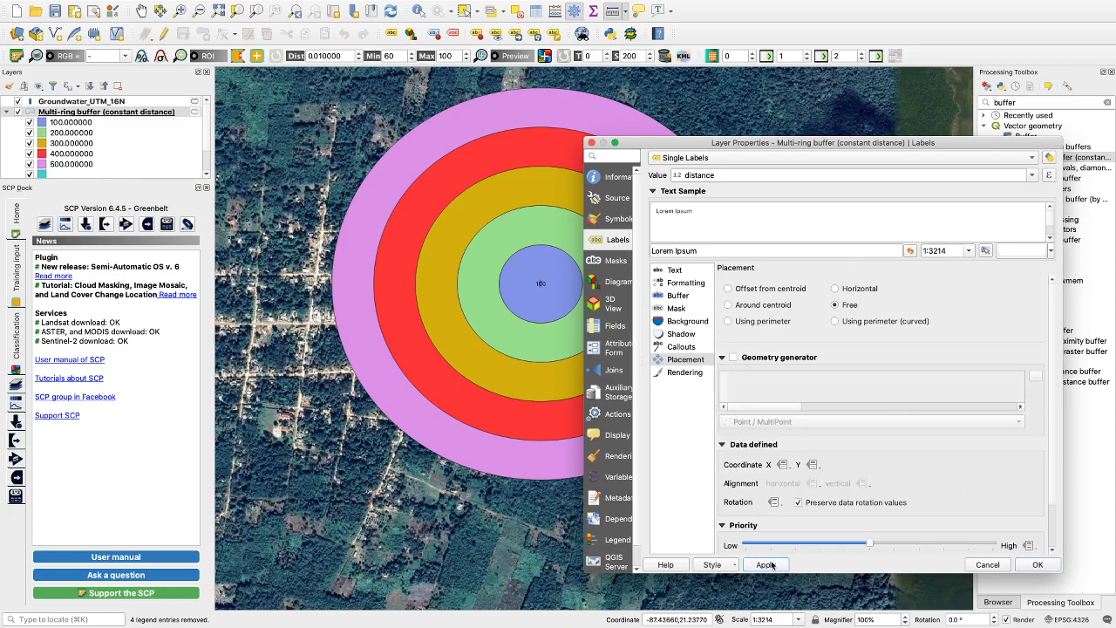
Enable the text buffer on the ring distance labels, keeping the default size and color.
left_click(759, 162)
left_click(762, 152)
left_click_drag(826, 145, 871, 162)
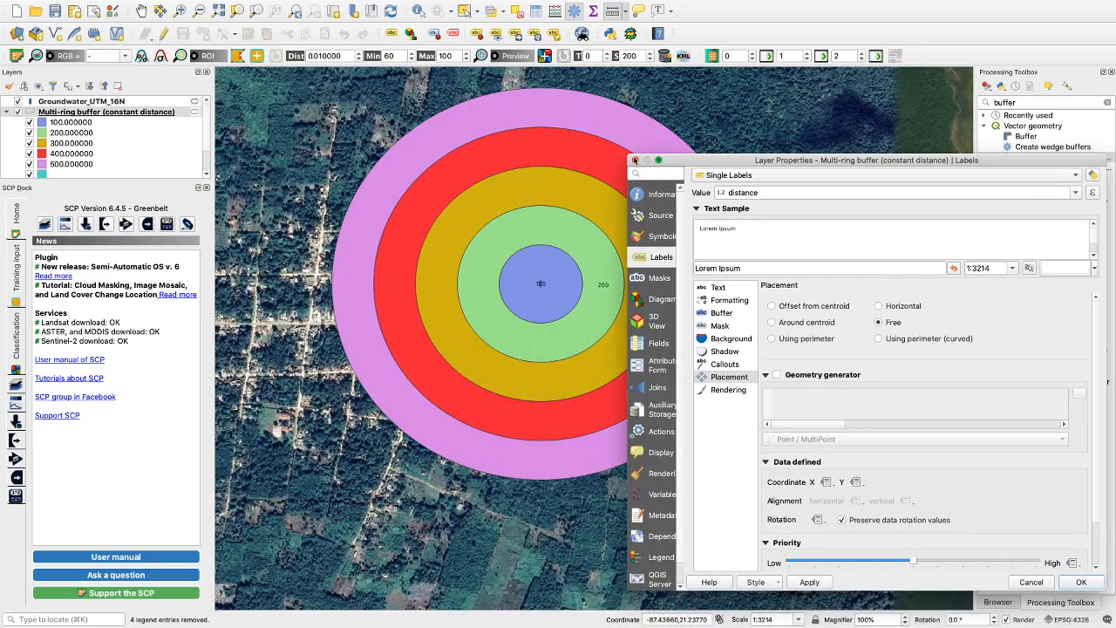
left_click_drag(632, 157, 631, 190)
left_click_drag(874, 195, 190, 140)
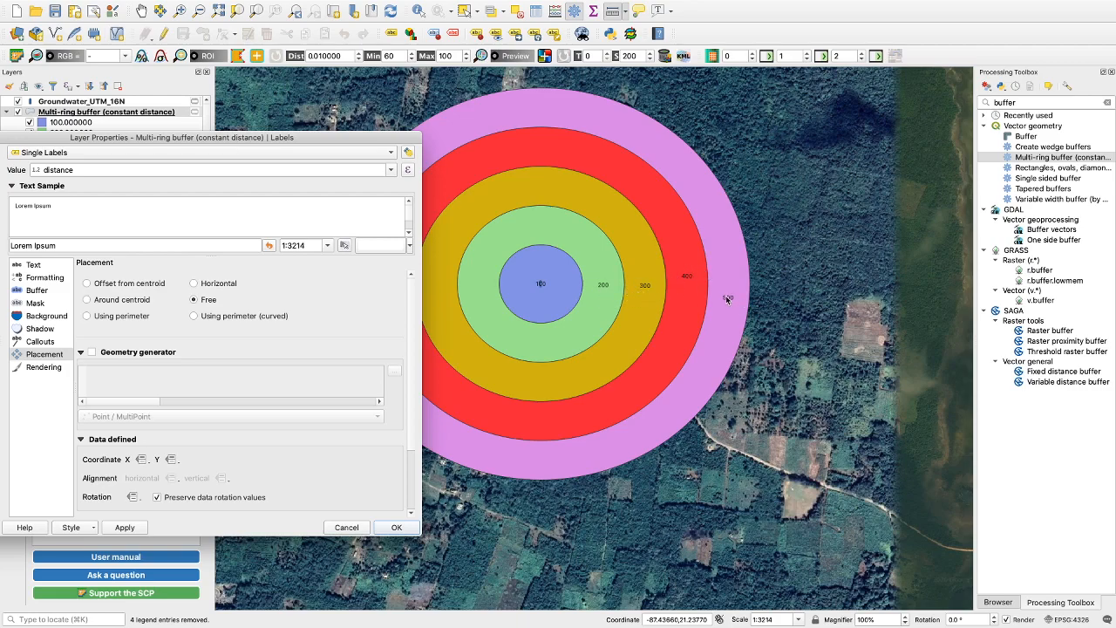
left_click(47, 290)
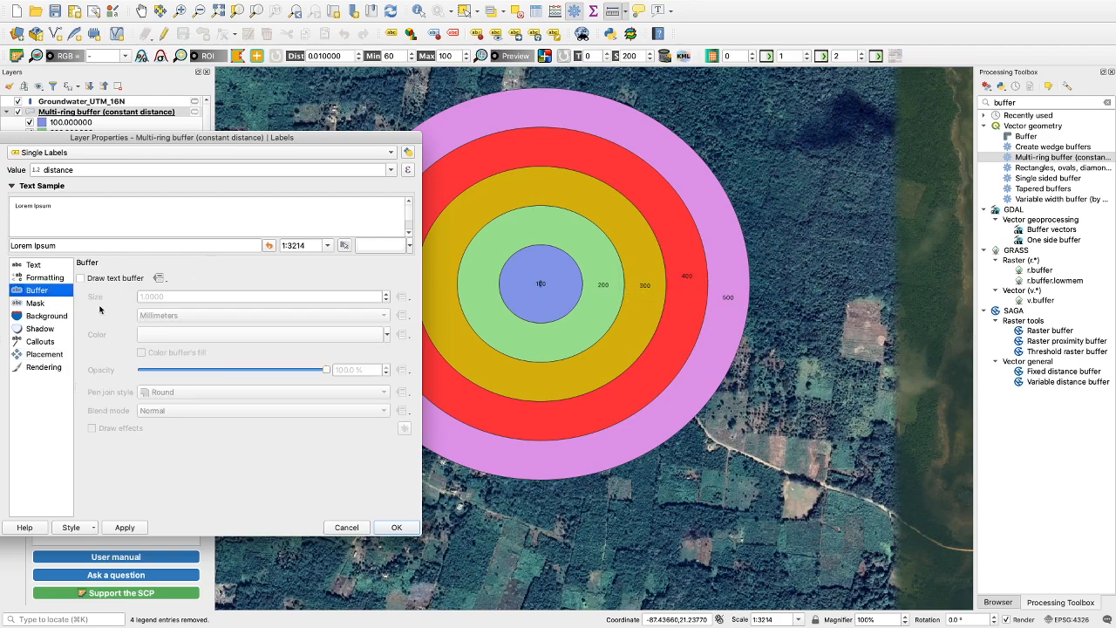
left_click(80, 278)
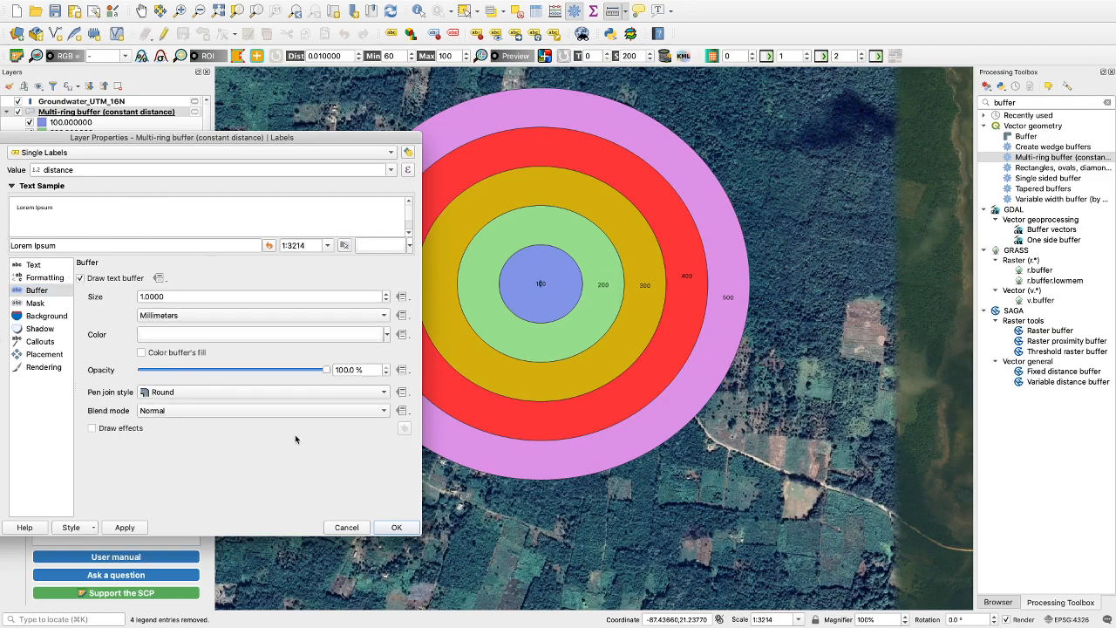
left_click(397, 530)
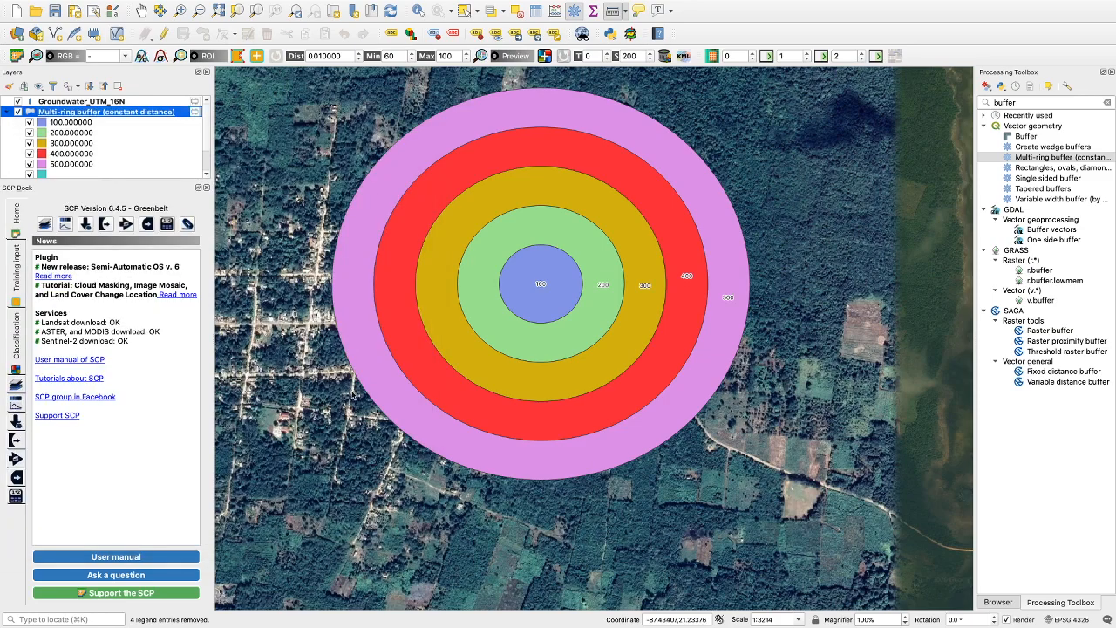
Hide and redisplay the Multi-ring buffer layer to compare its rings with the single Buffered polygon underneath.
left_click(18, 113)
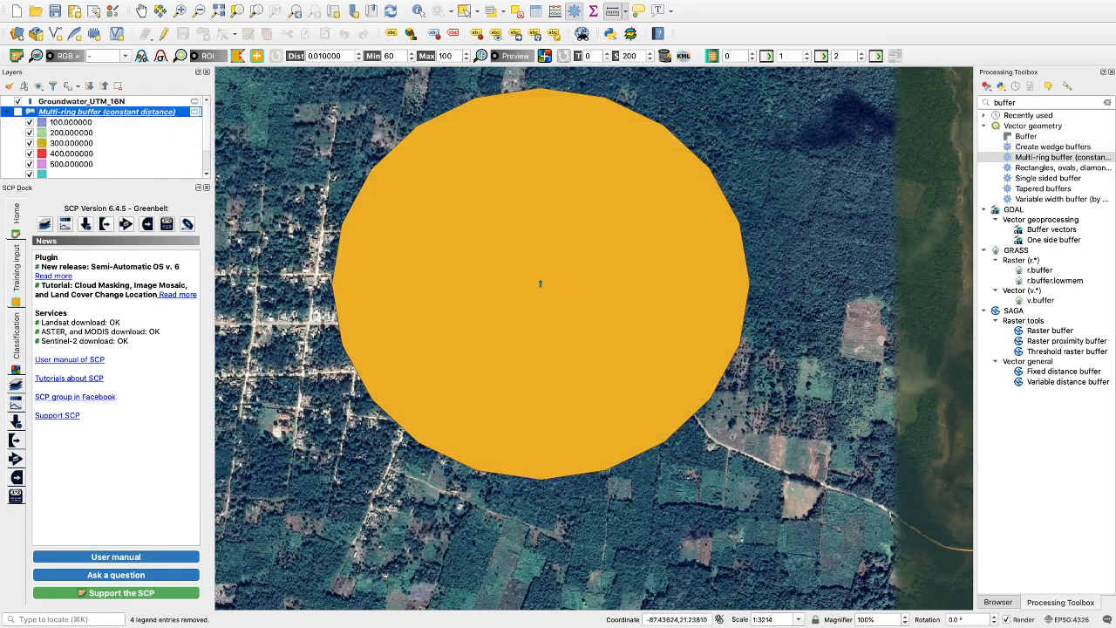
left_click(18, 113)
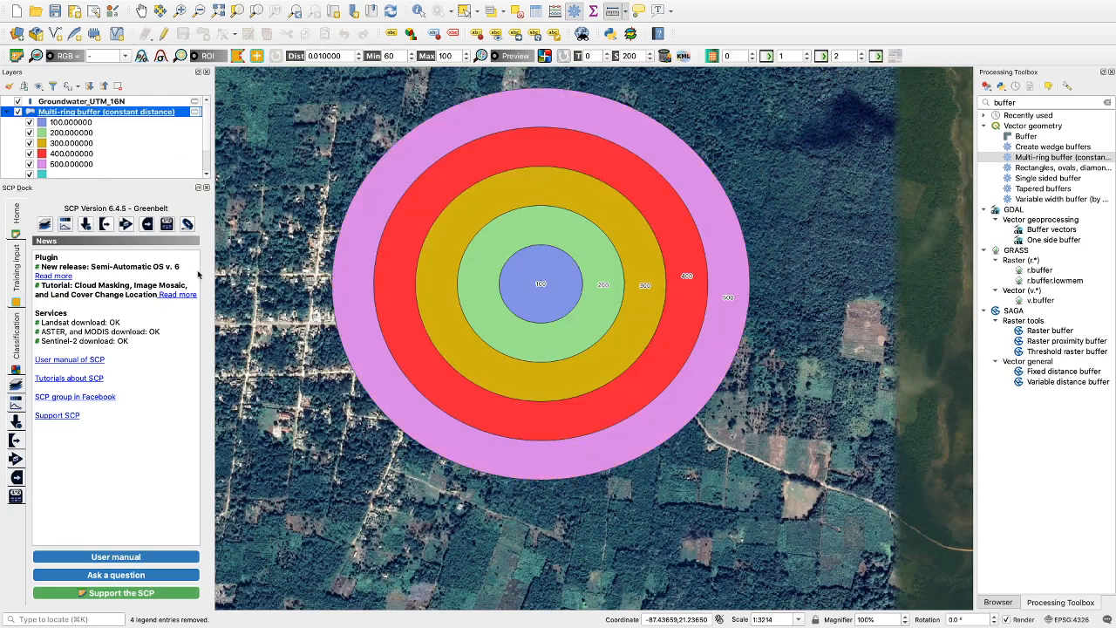
left_click_drag(208, 141, 208, 99)
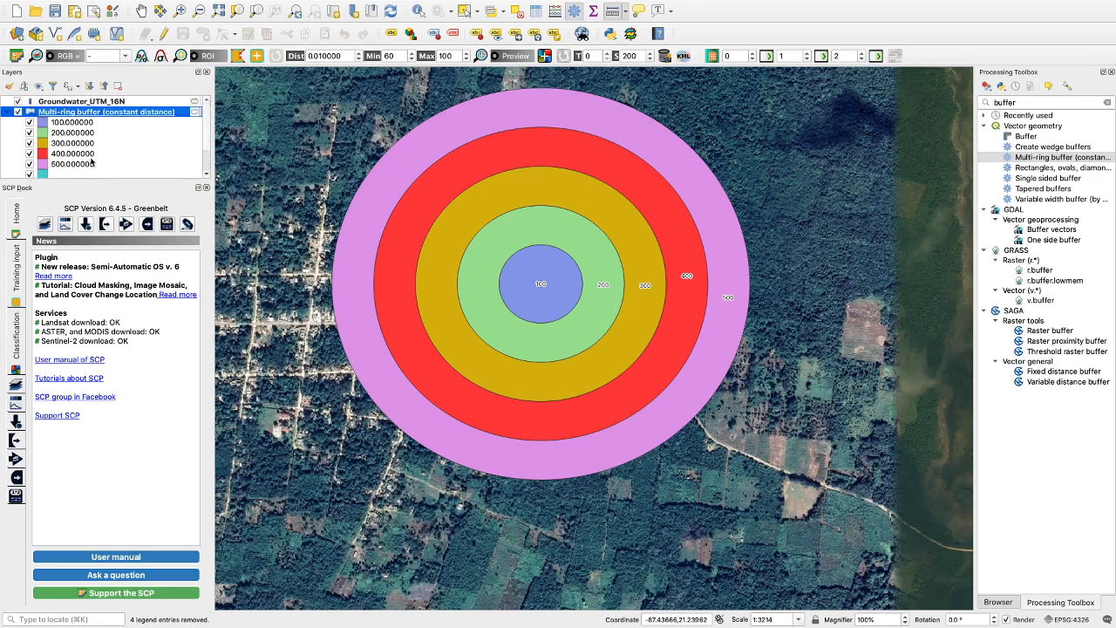